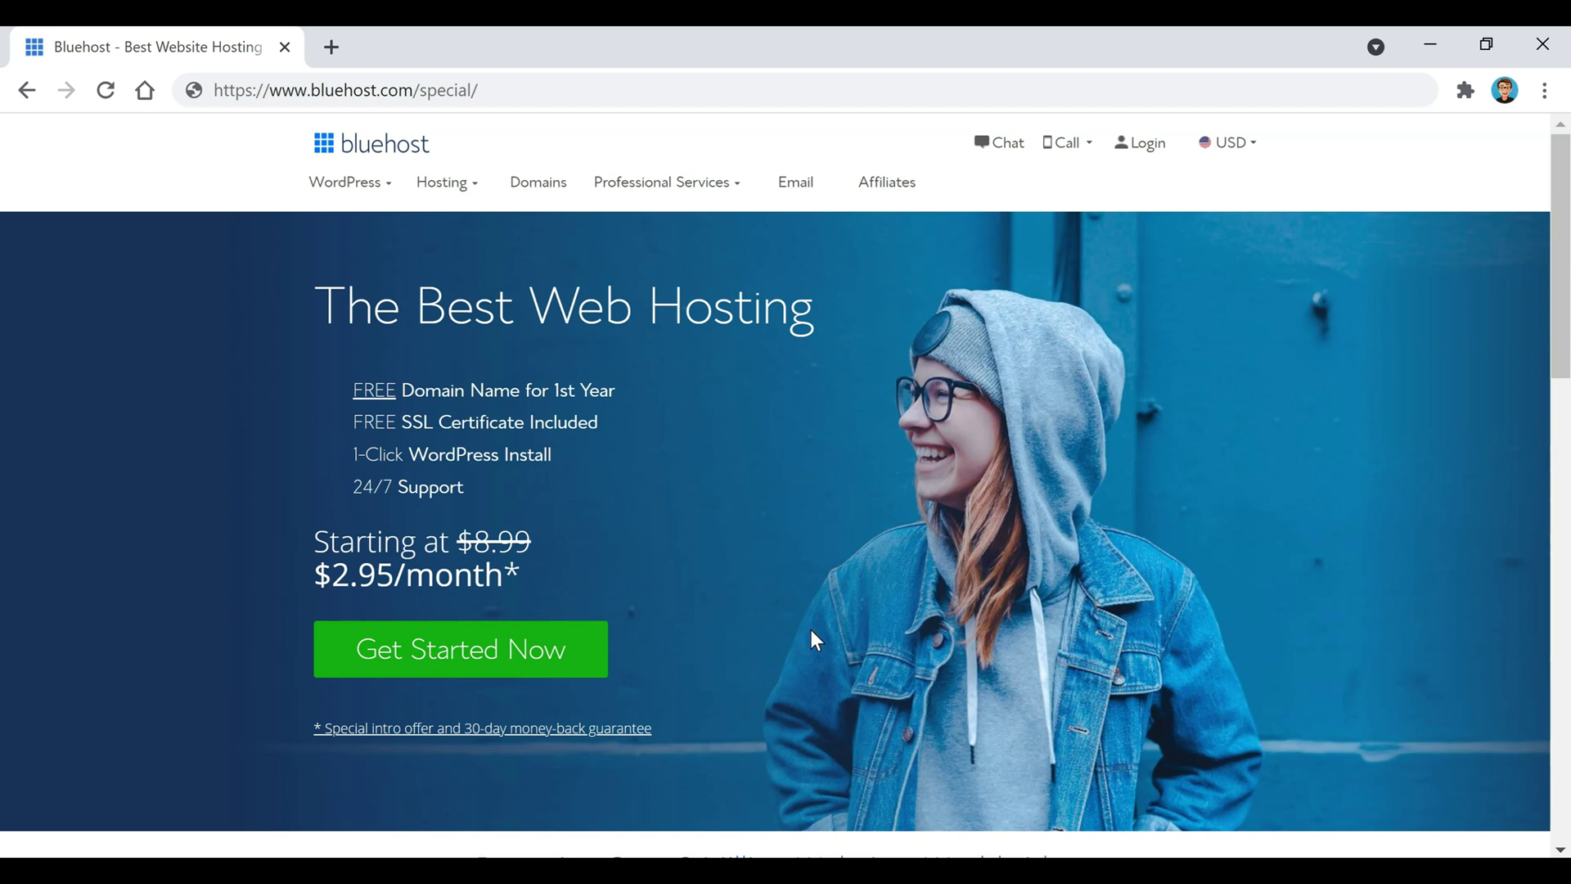
Start the hosting signup from the Get Started Now special offer to reach plan selection
left_click(483, 656)
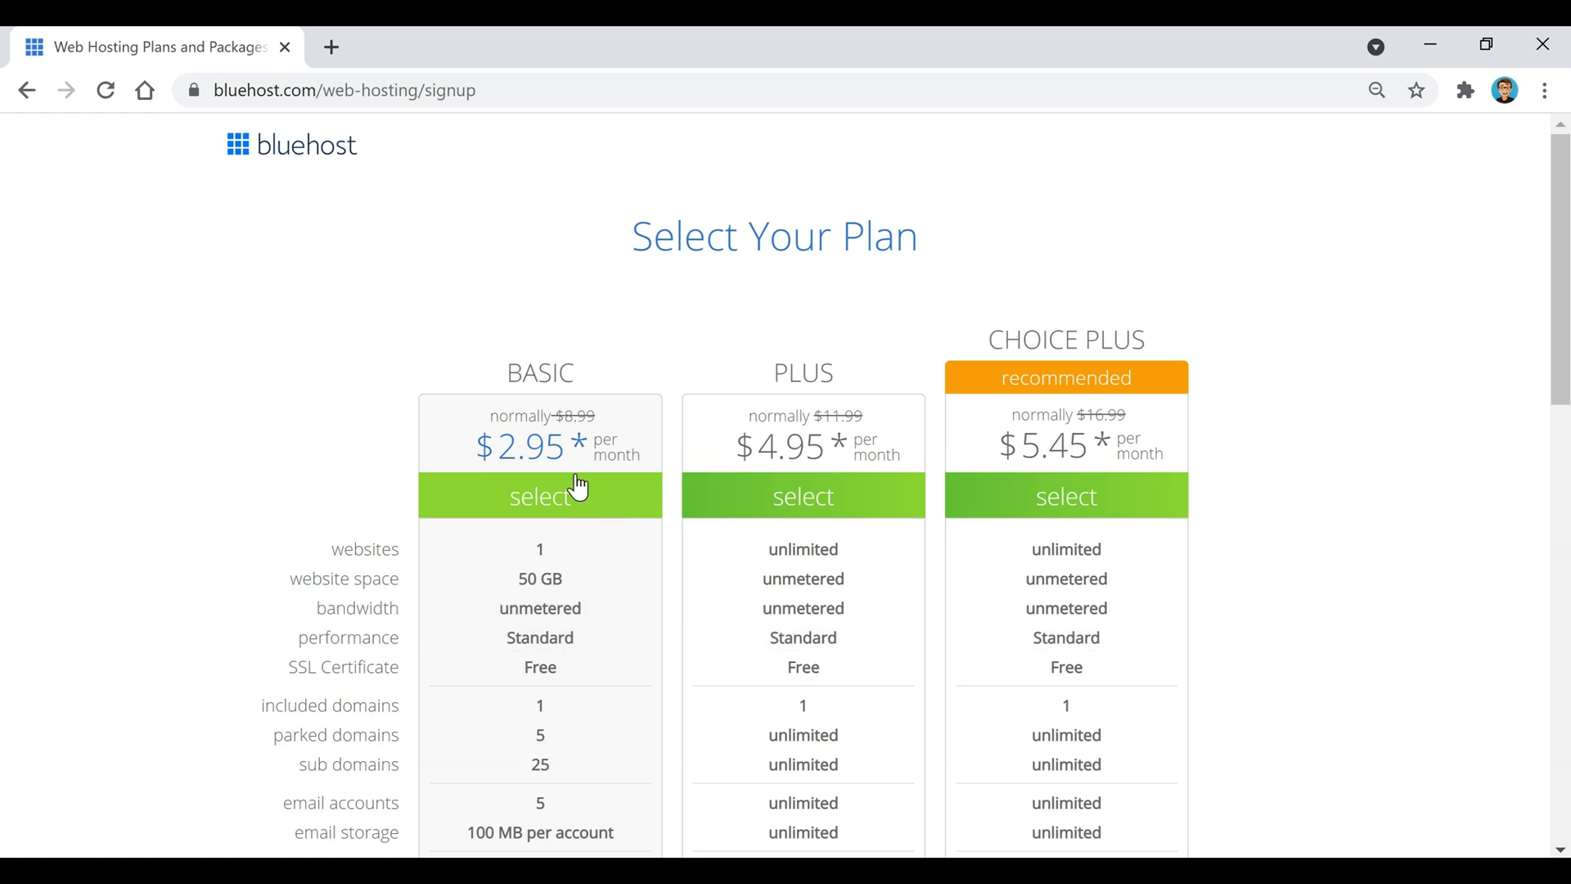
Choose the BASIC plan and check availability of the new domain thelovefortraveling.com
left_click(577, 518)
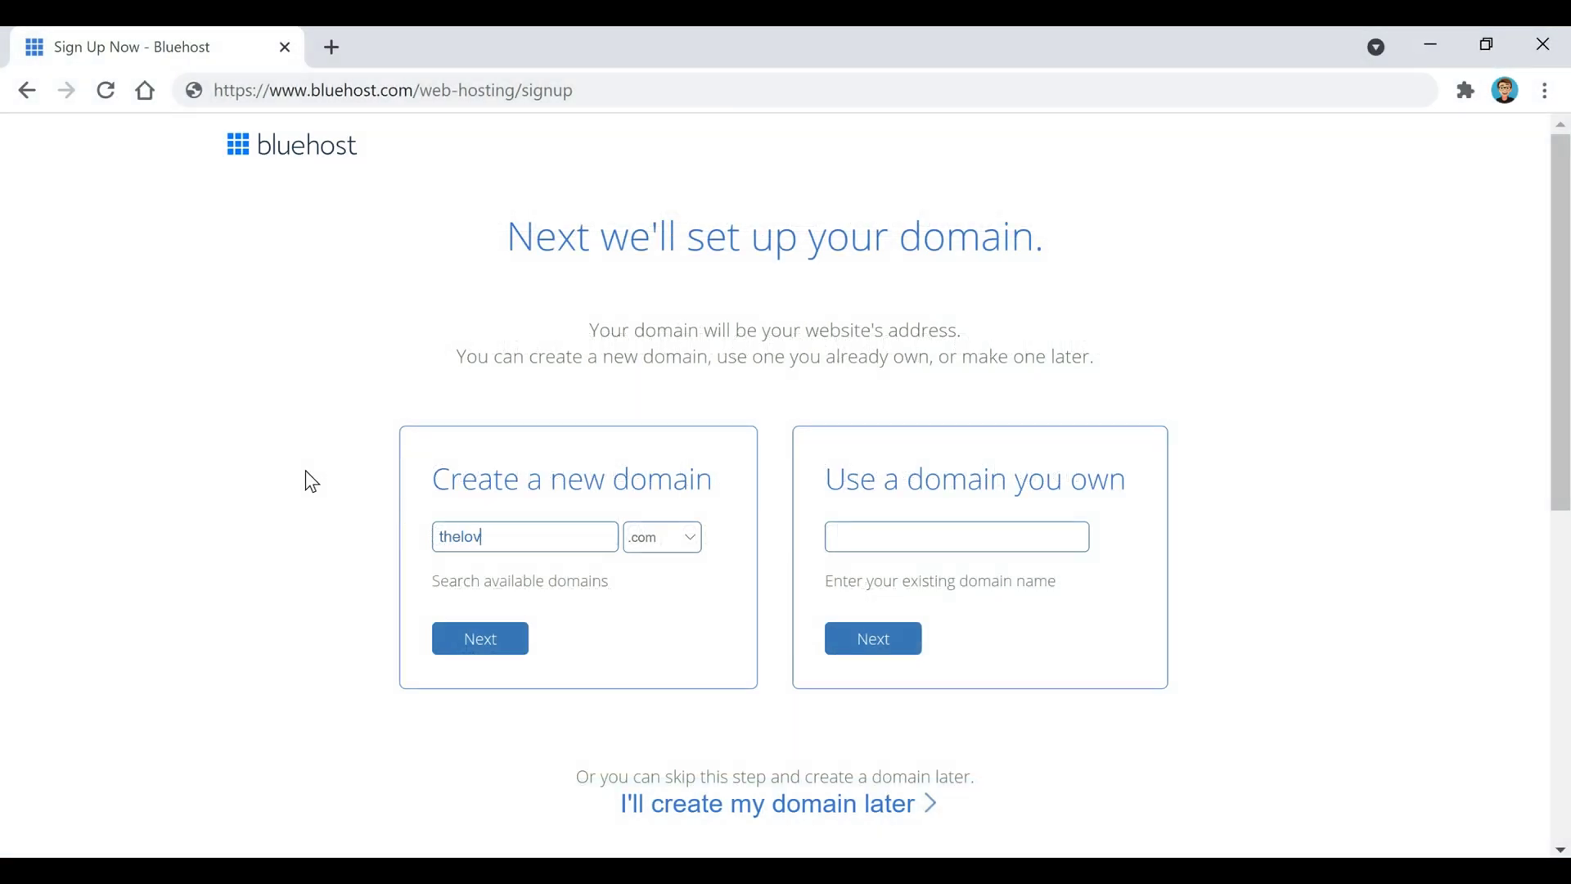
type("efortraveling")
left_click(477, 639)
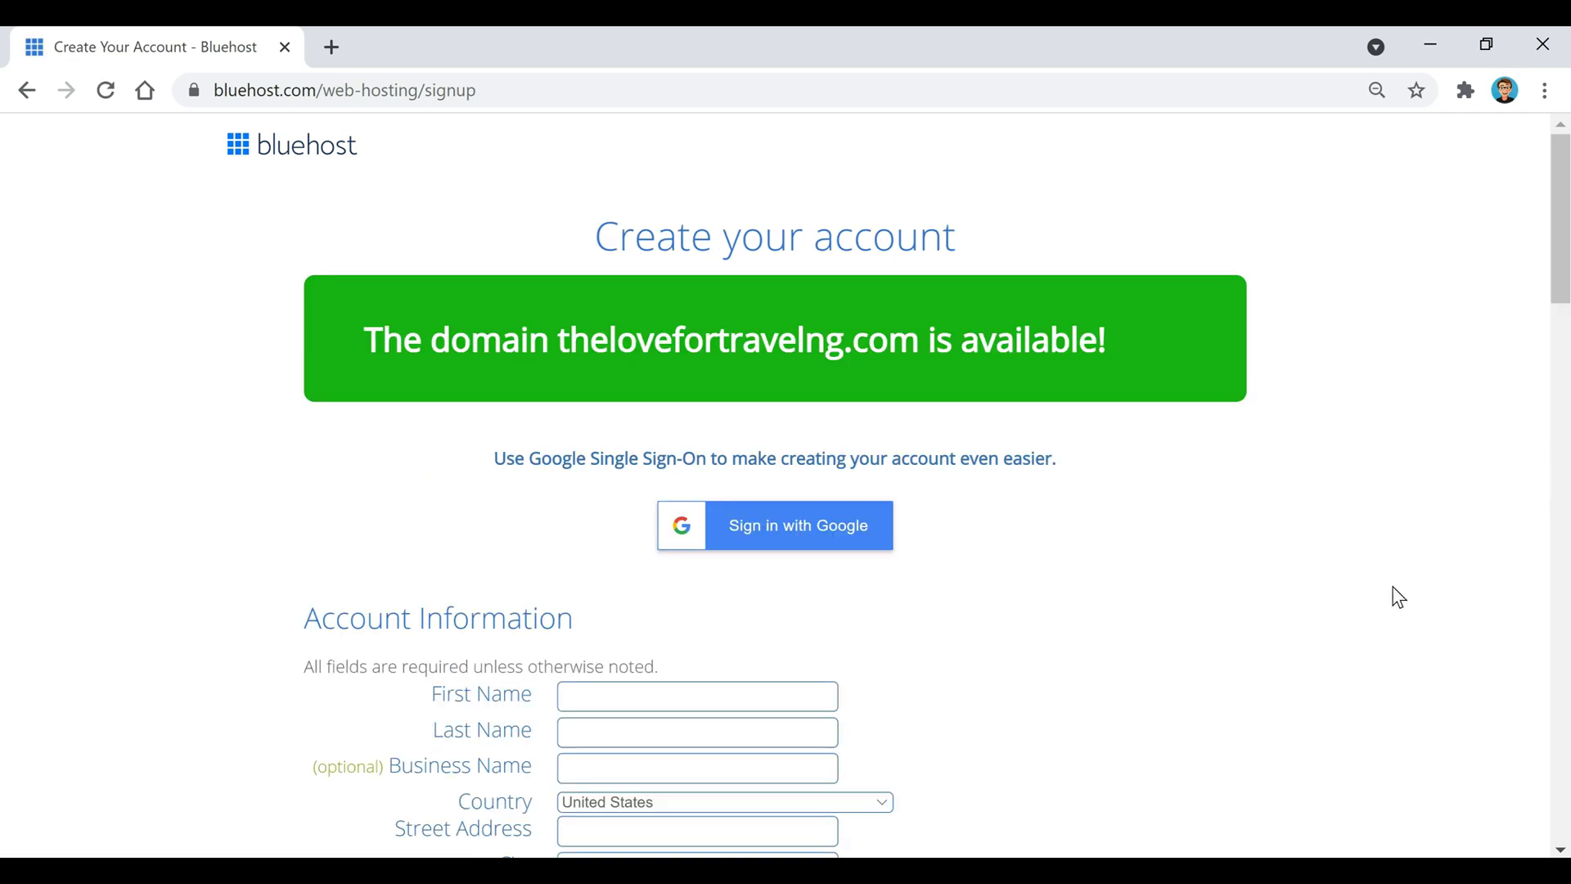
Keep the Basic 12 Month account plan and start removing Domain Privacy + Protection
scroll(1452, 481, "down", 2)
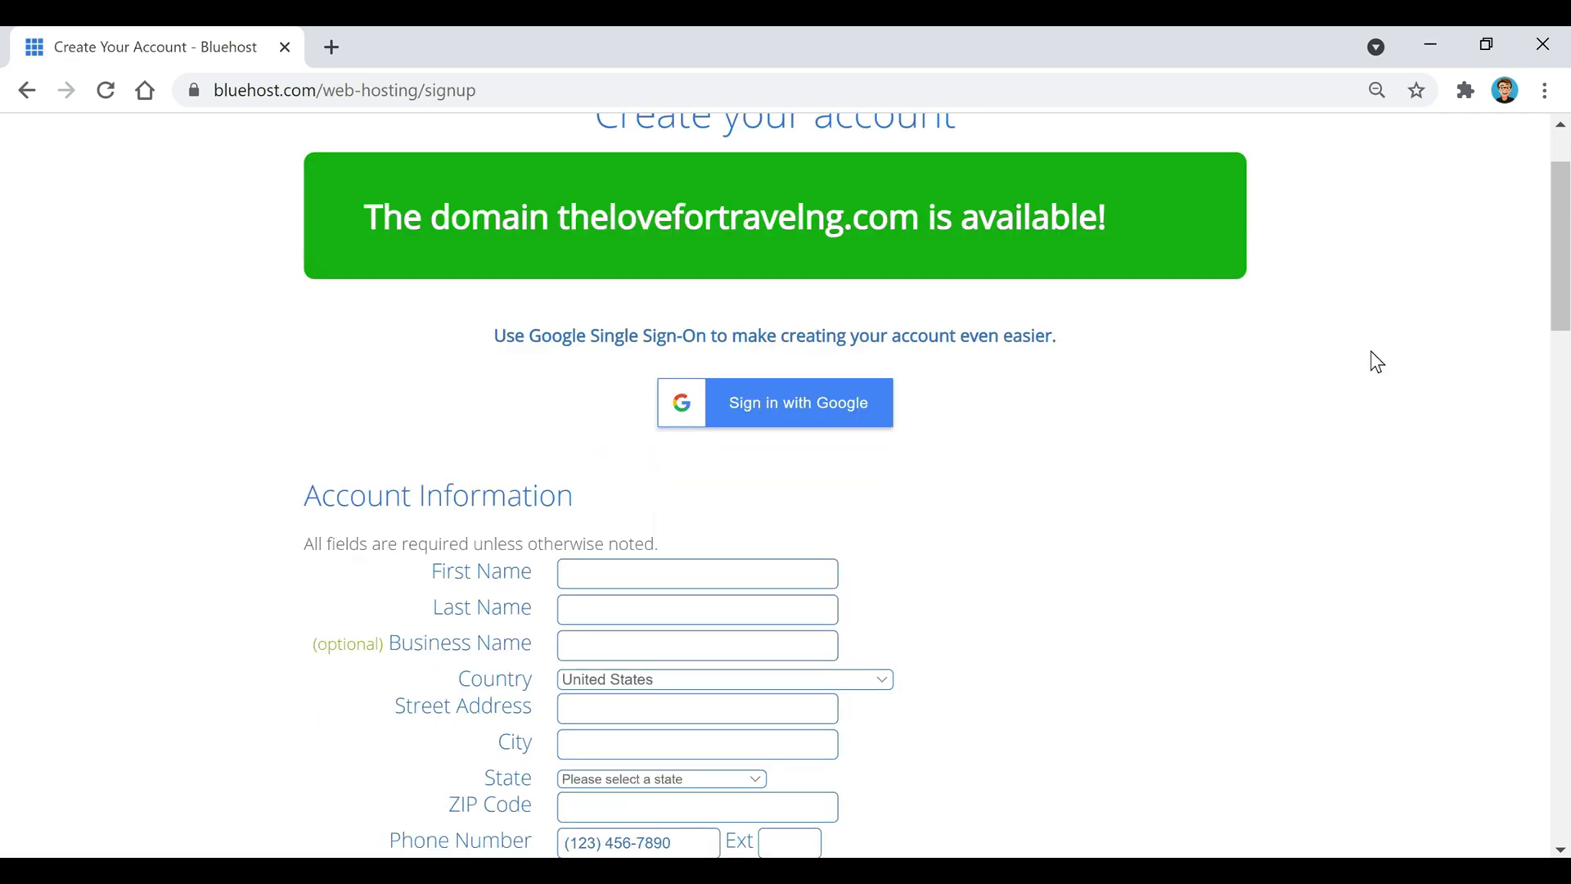
scroll(1372, 358, "down", 2)
scroll(1302, 257, "down", 6)
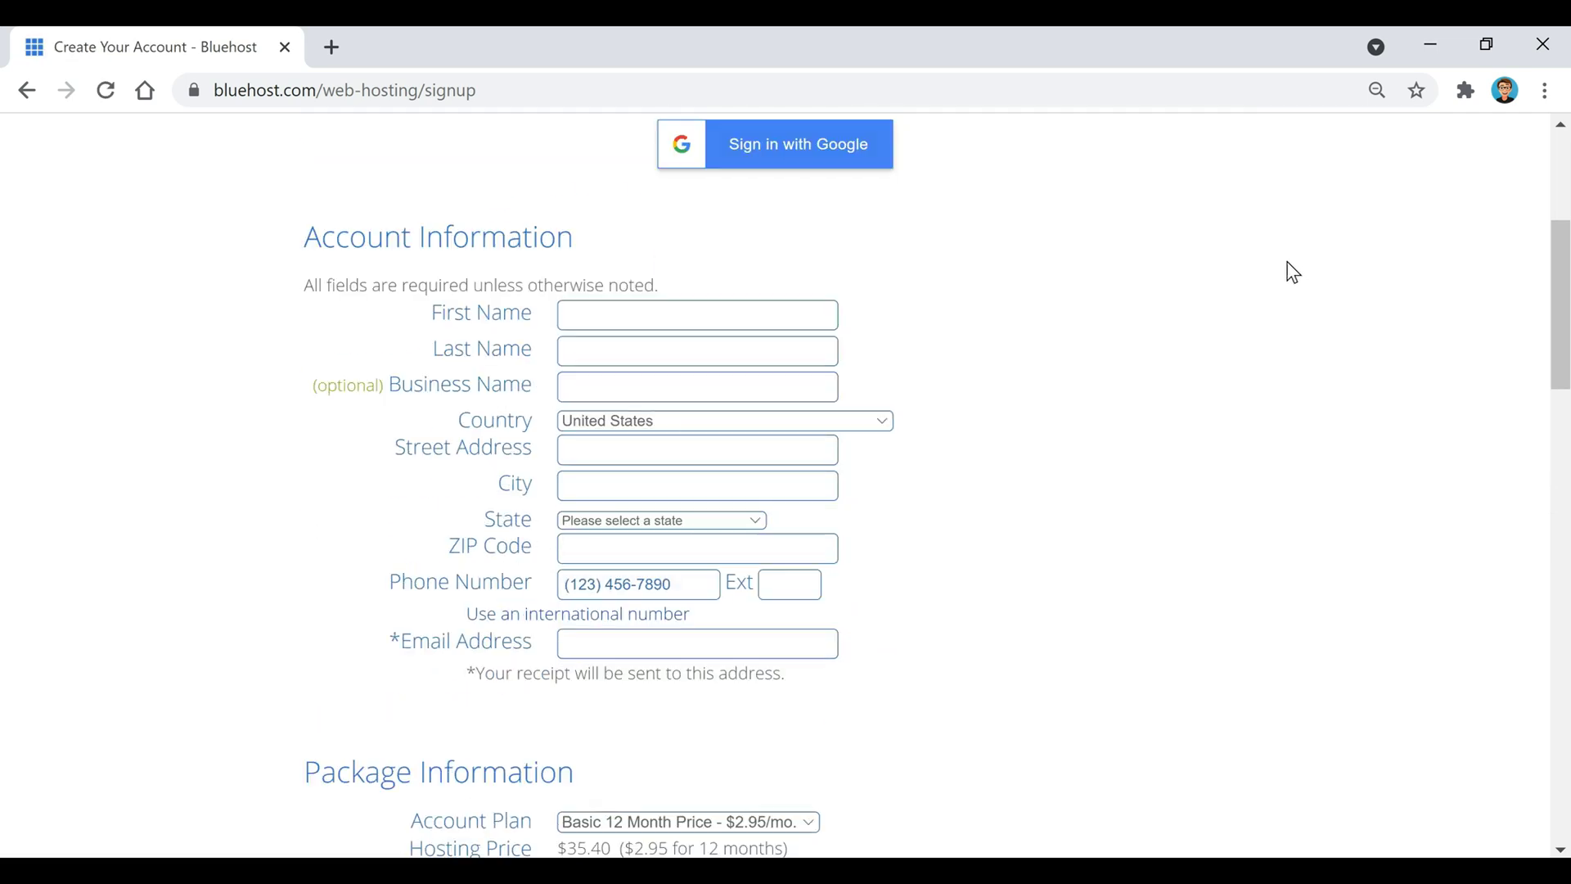
scroll(1232, 279, "down", 2)
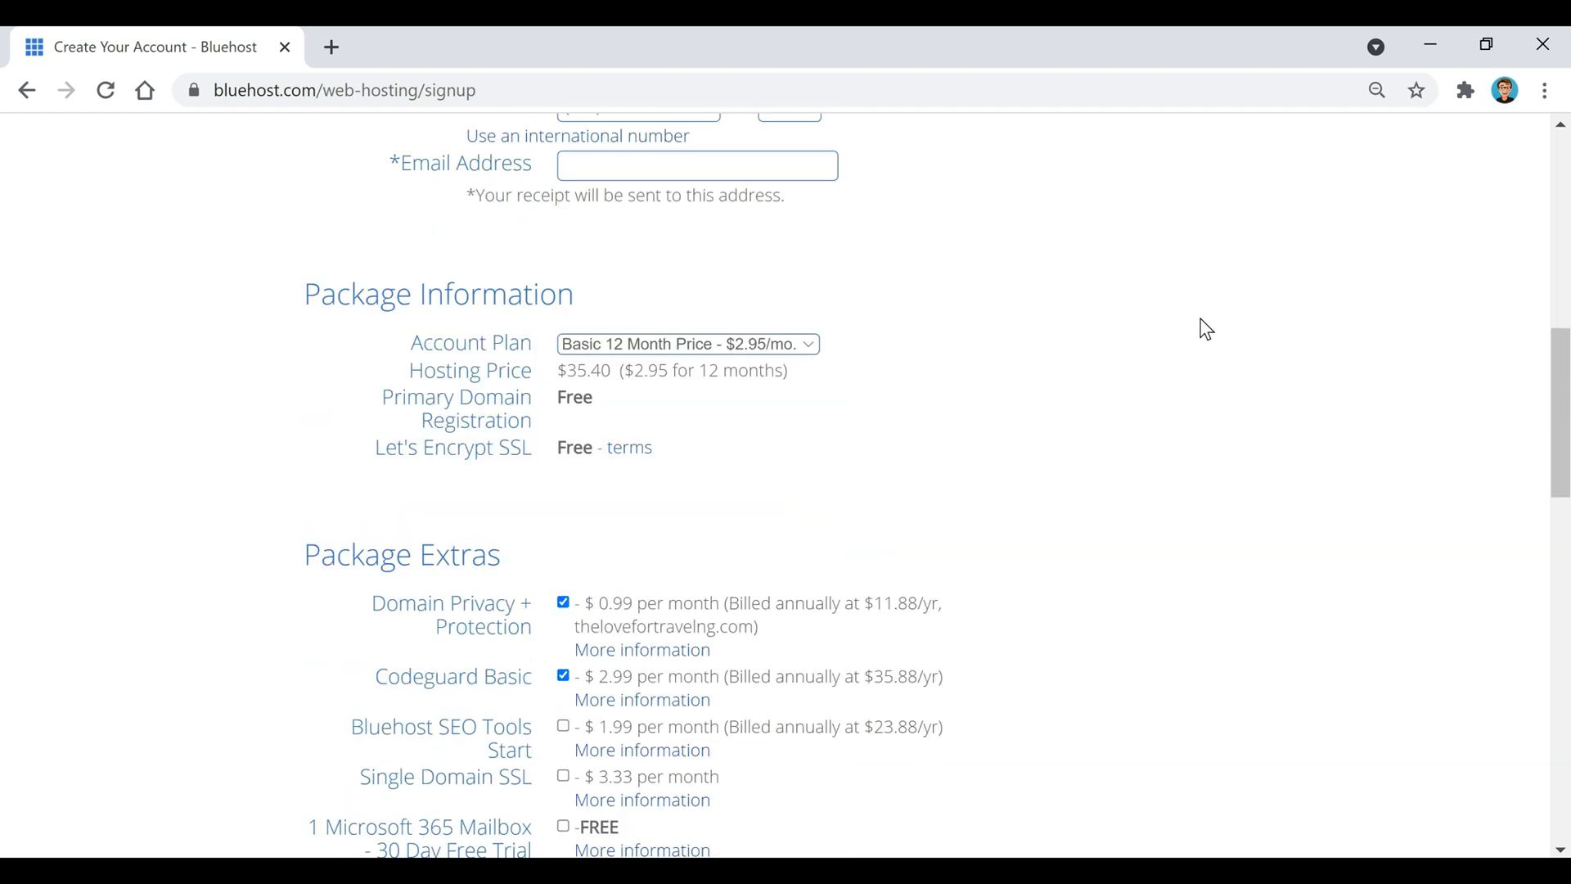
left_click(779, 351)
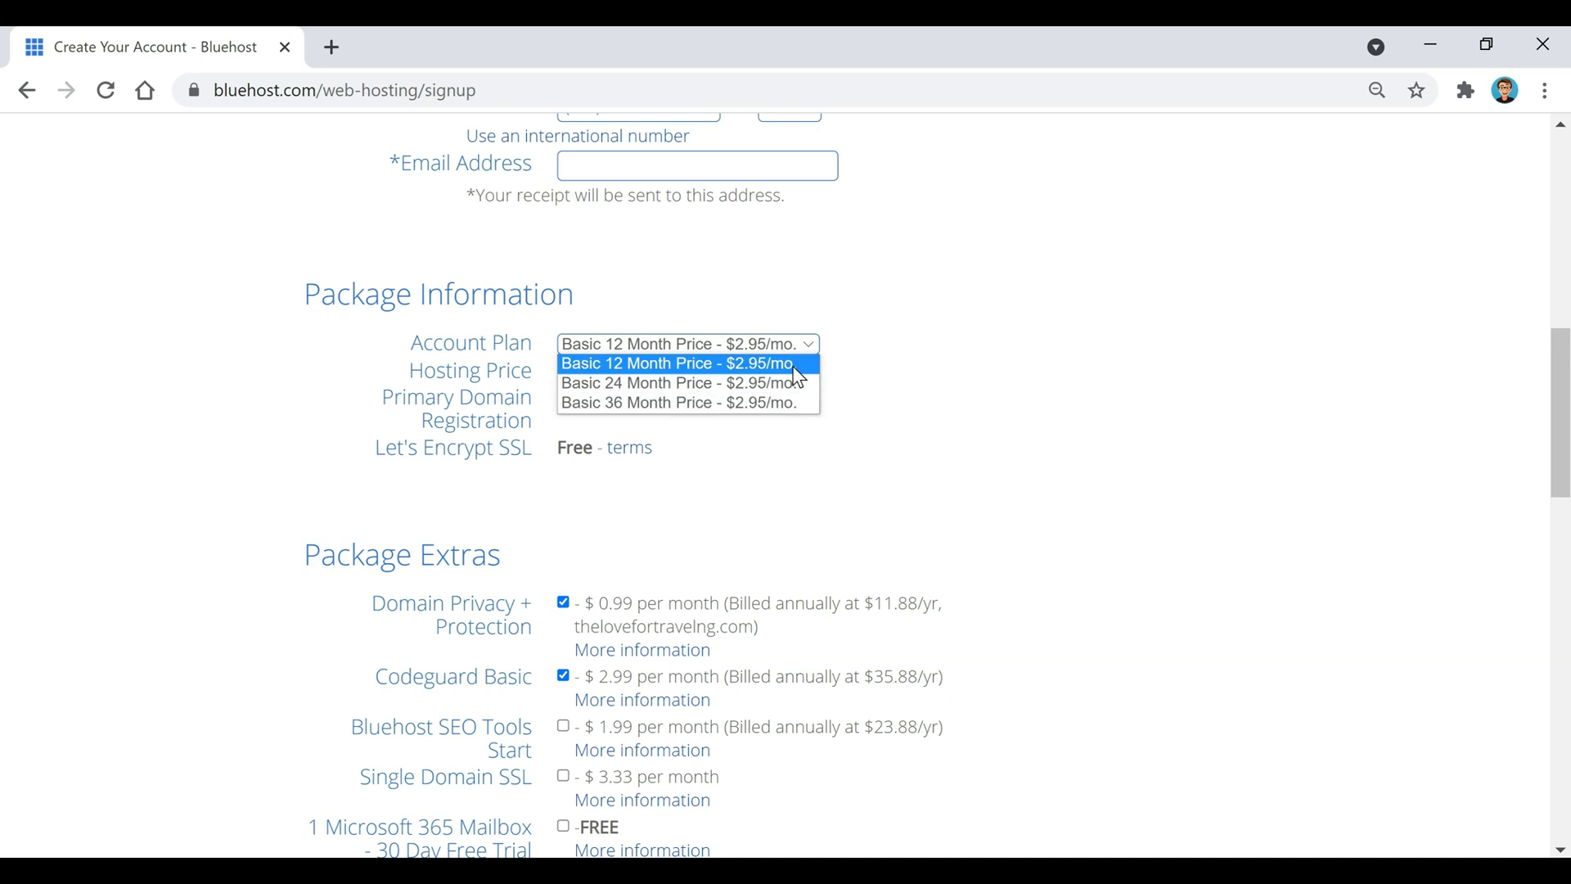
left_click(798, 364)
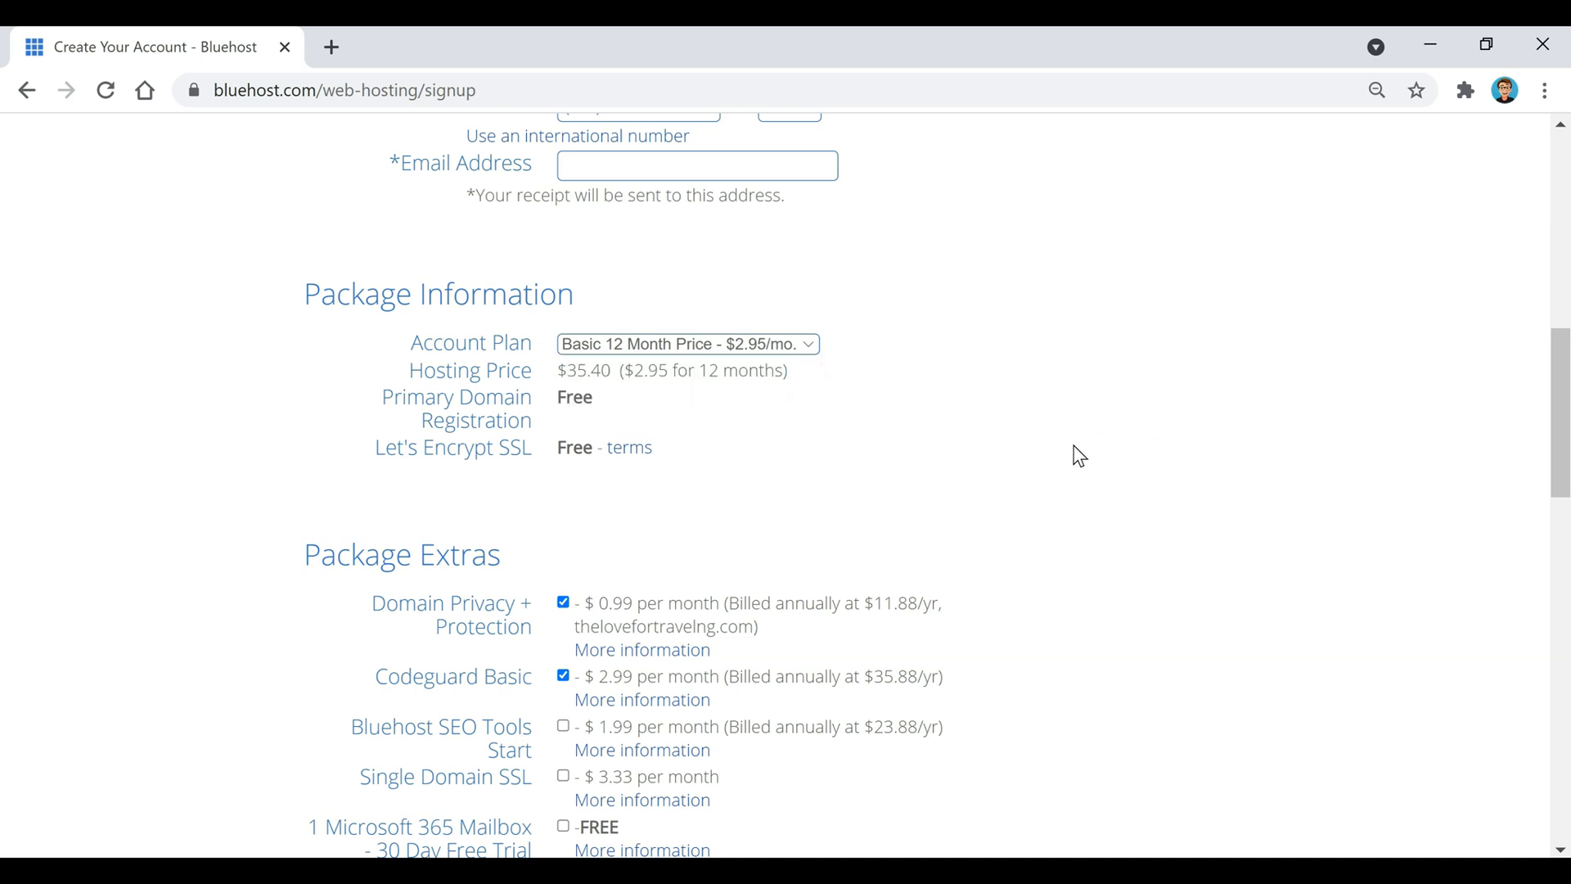
scroll(1079, 455, "down", 3)
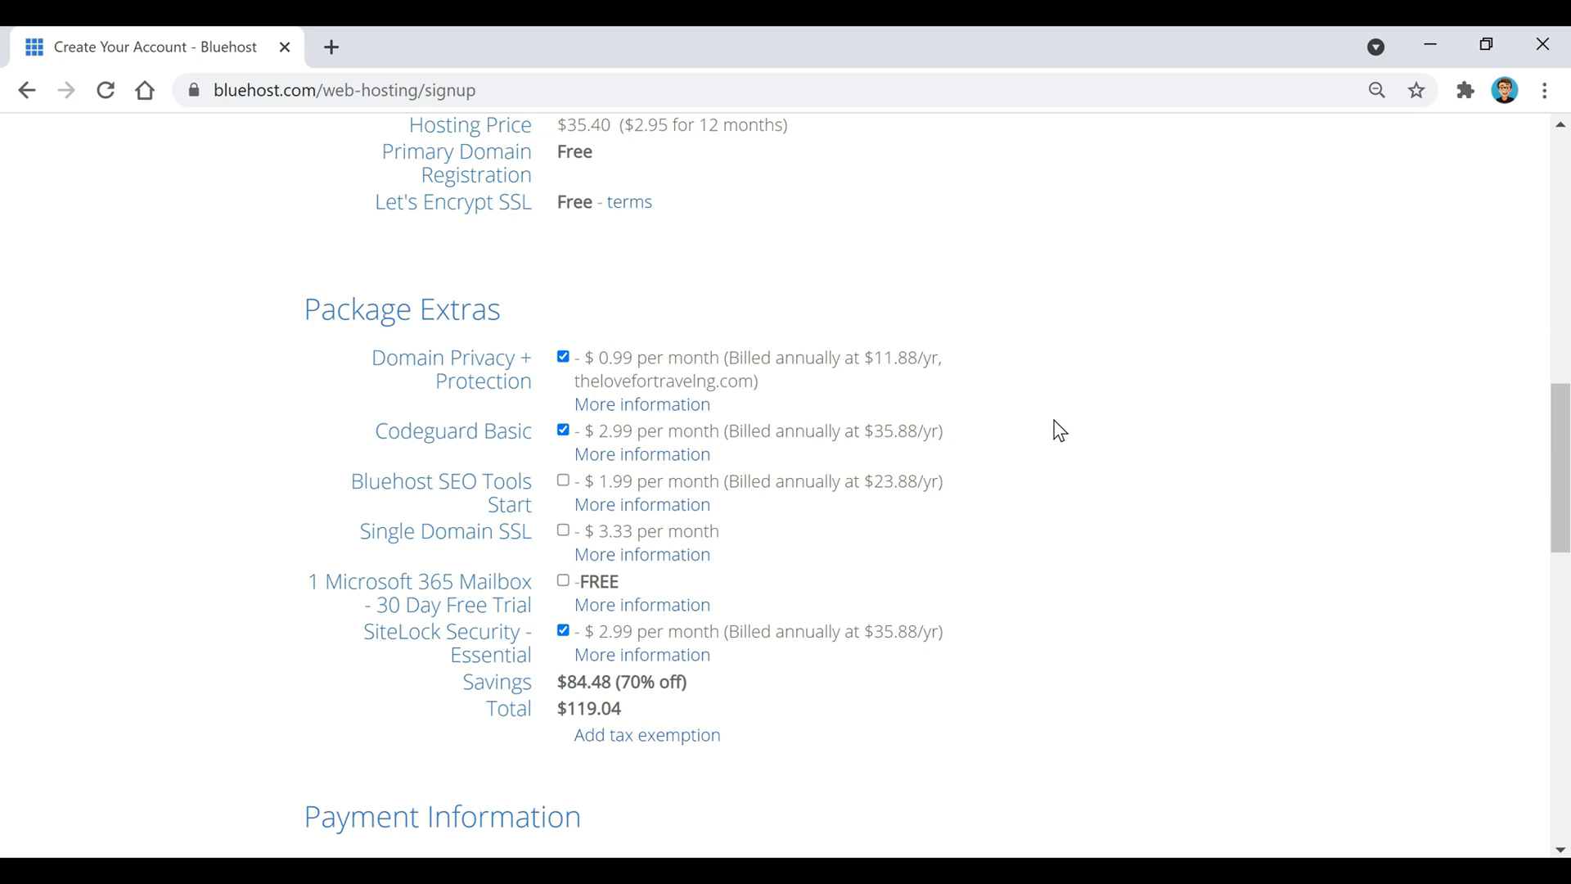
left_click(564, 357)
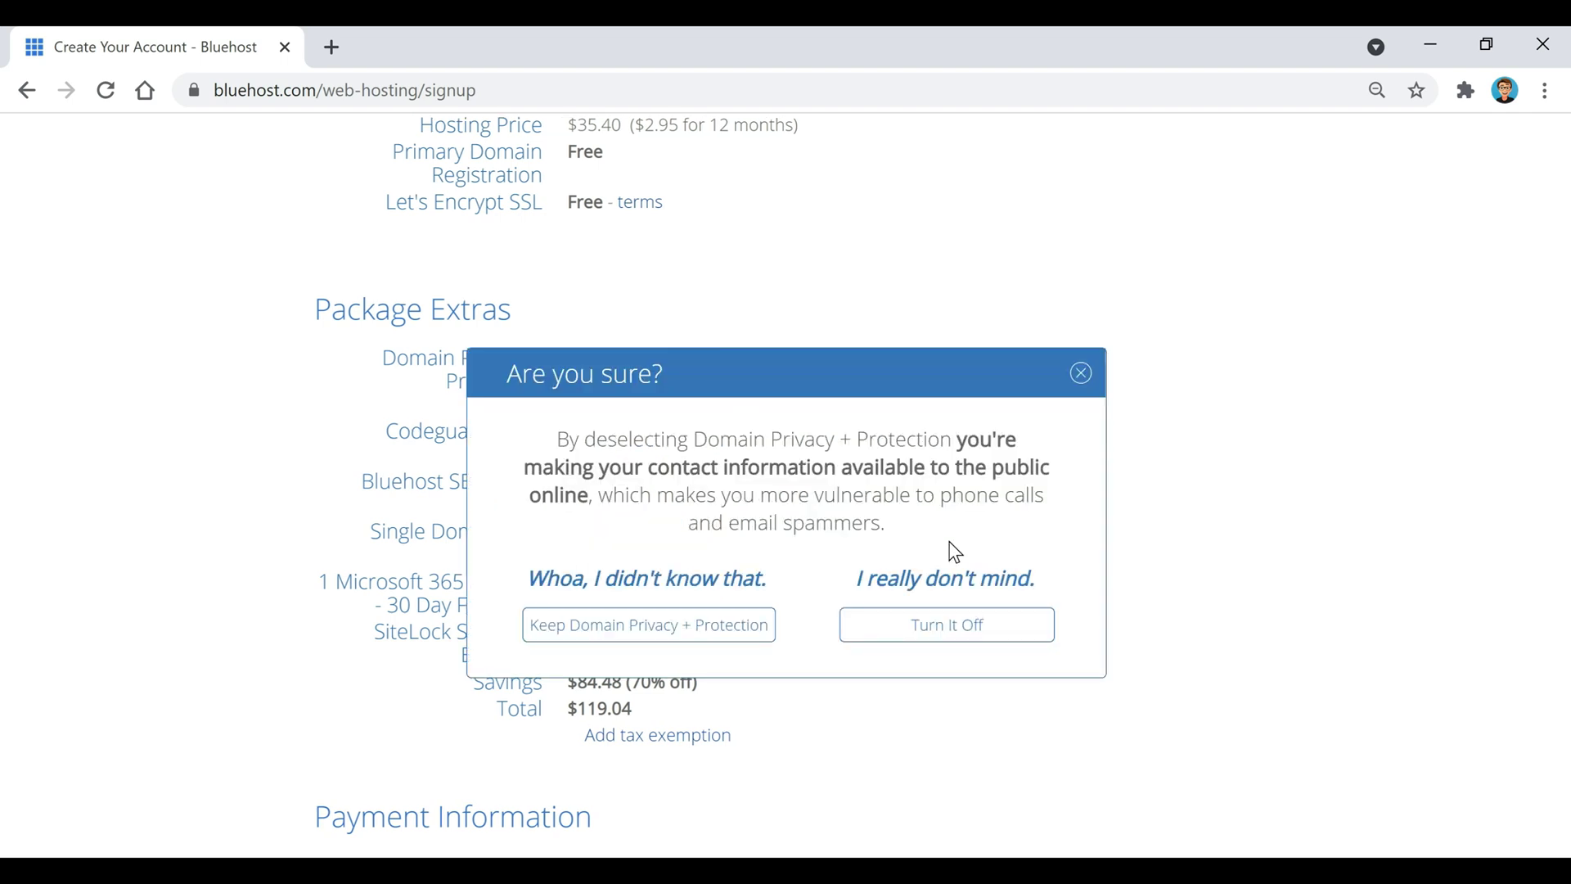
Turn off Domain Privacy and drop Codeguard Basic and SiteLock Security, leaving a $35.40 total
left_click(945, 632)
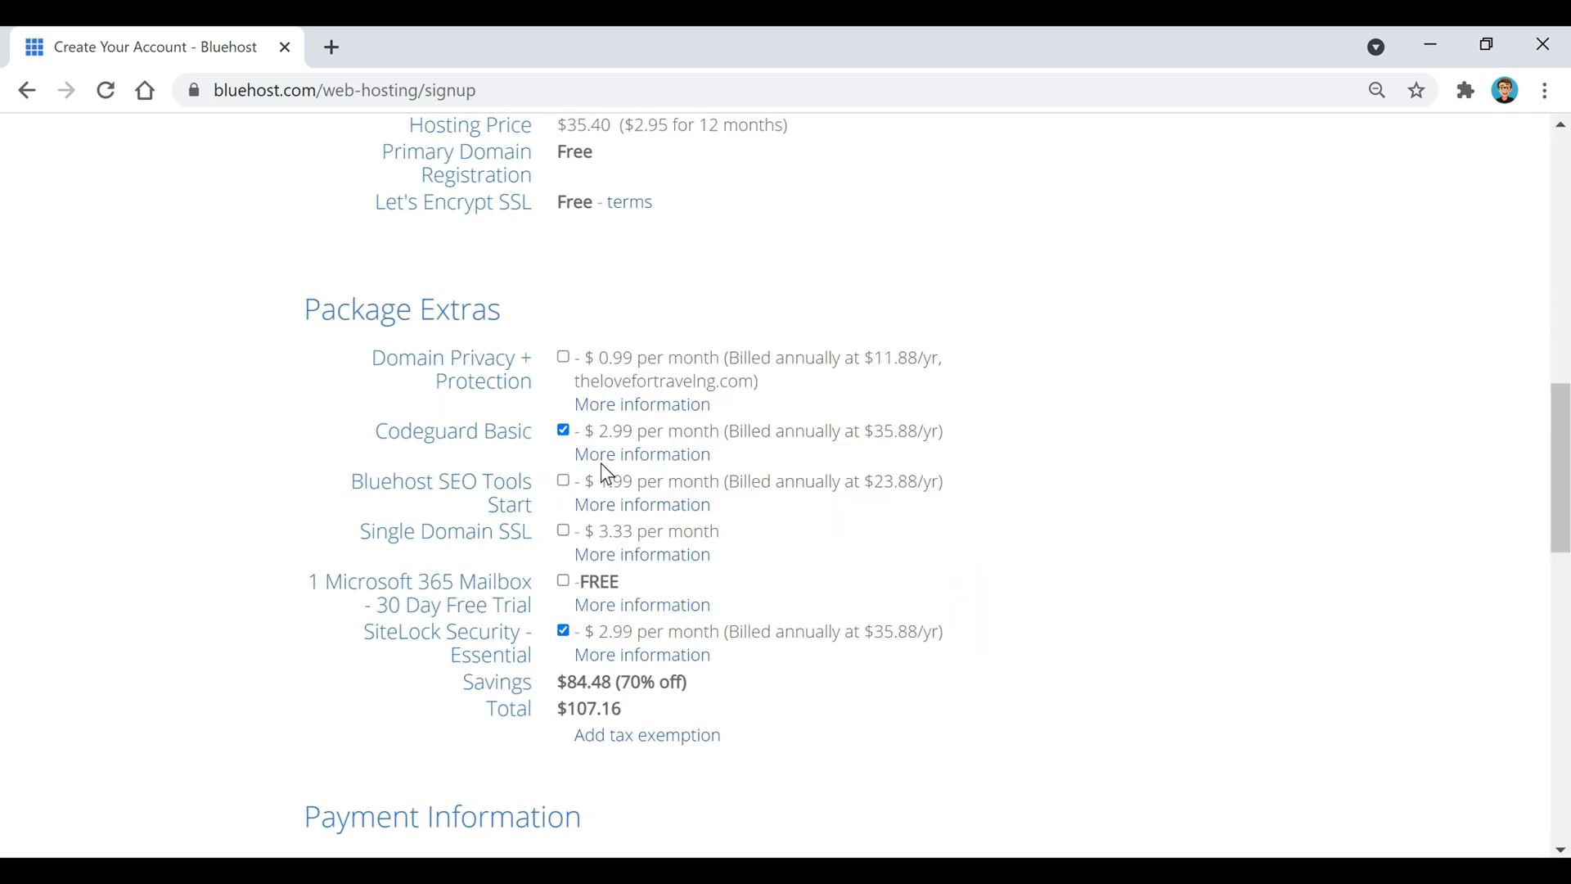
left_click(566, 432)
left_click(563, 631)
scroll(1055, 540, "down", 1)
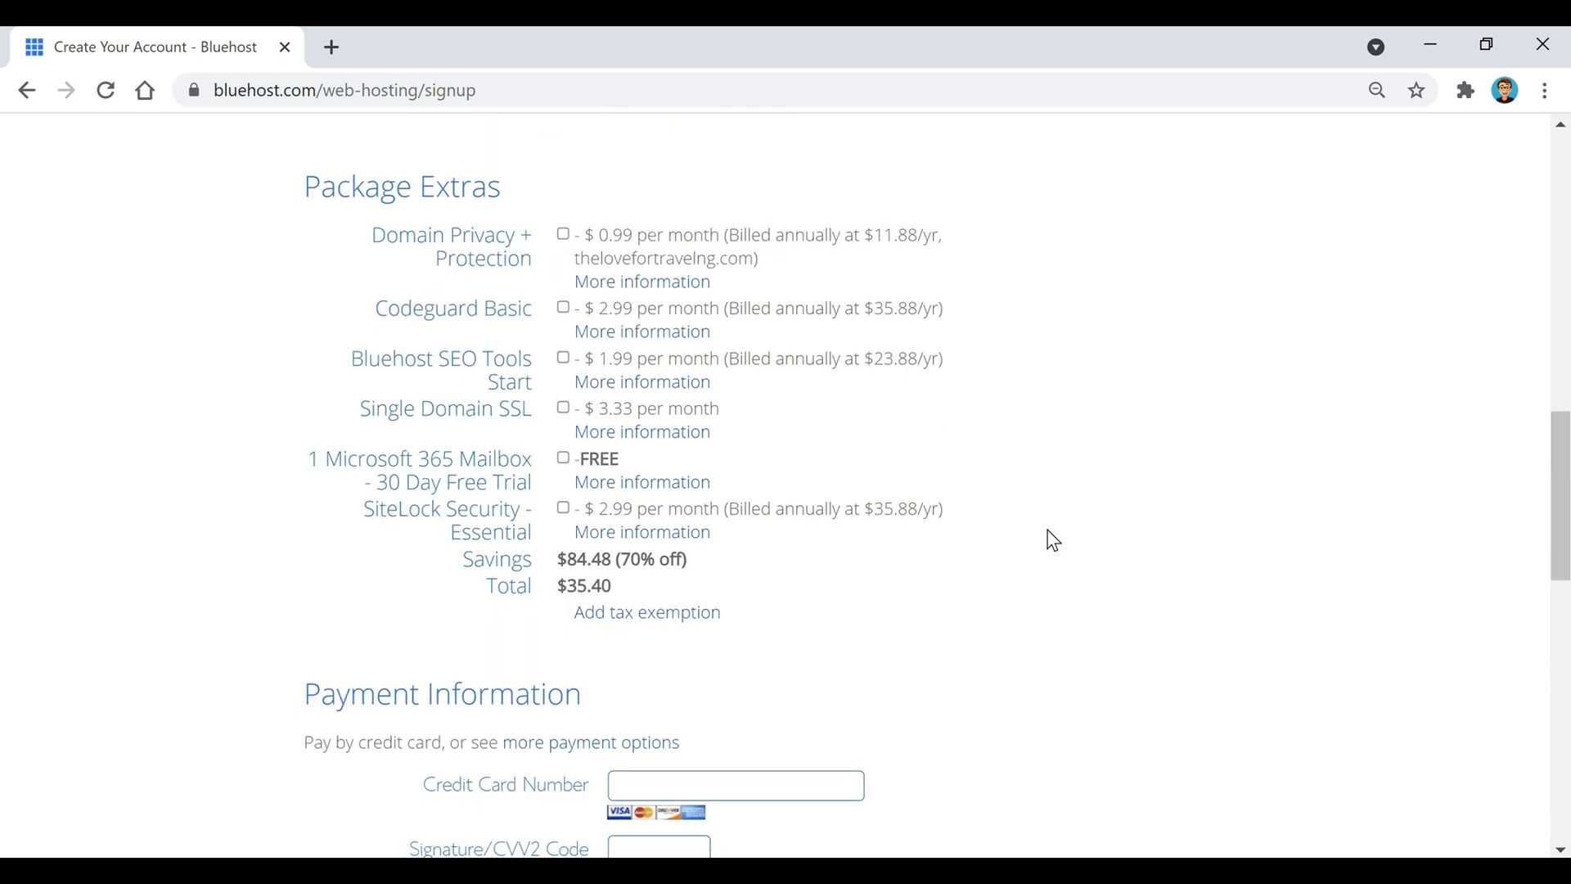
scroll(1039, 478, "down", 2)
scroll(1037, 468, "down", 2)
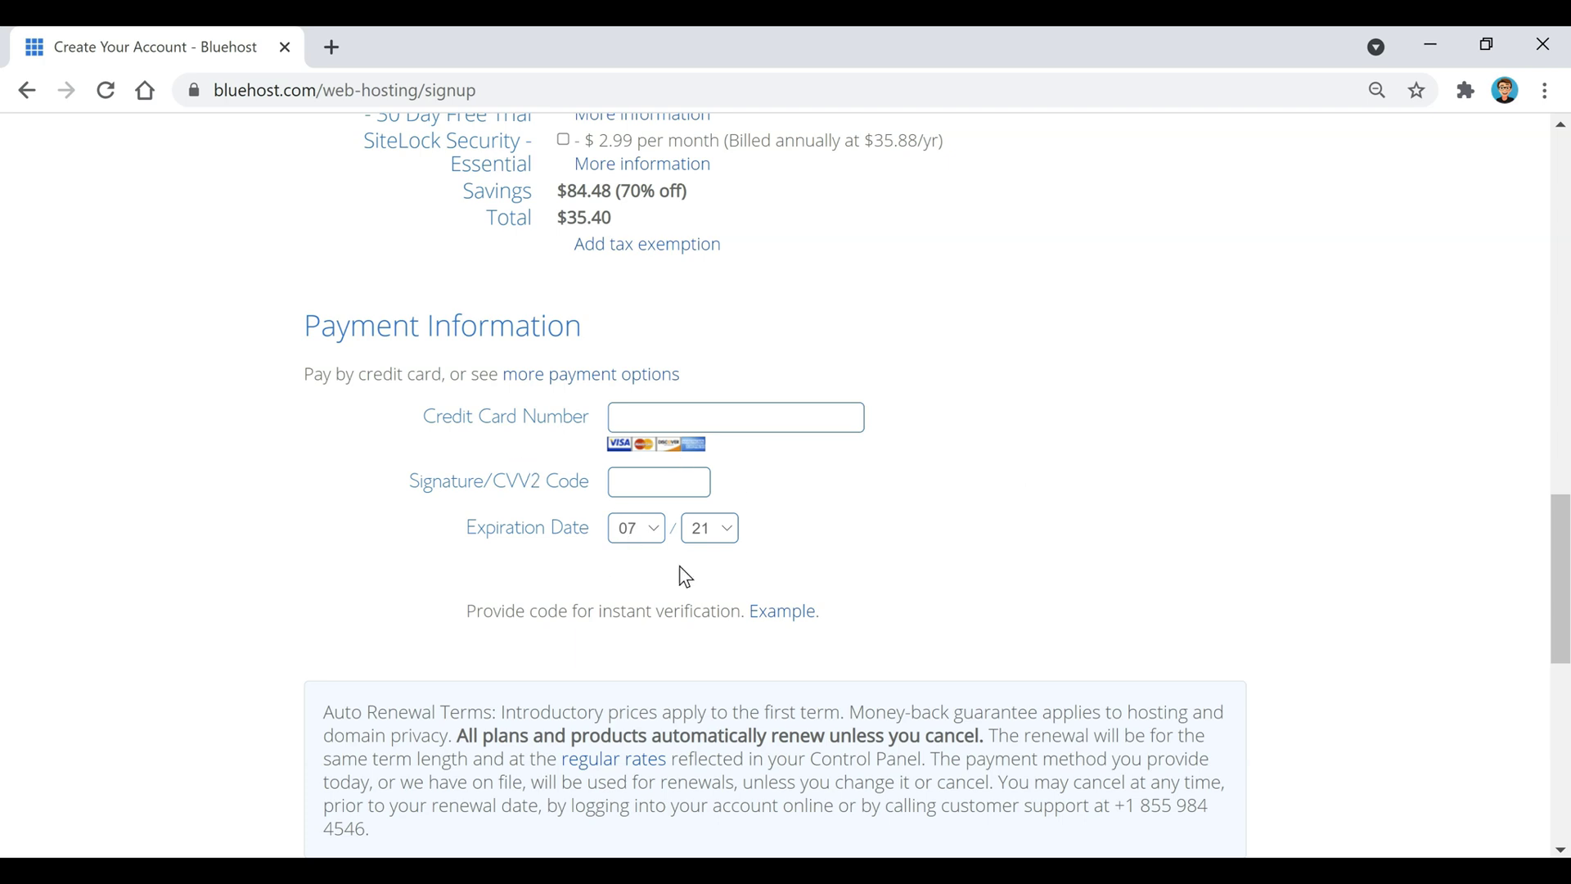
scroll(1012, 586, "up", 15)
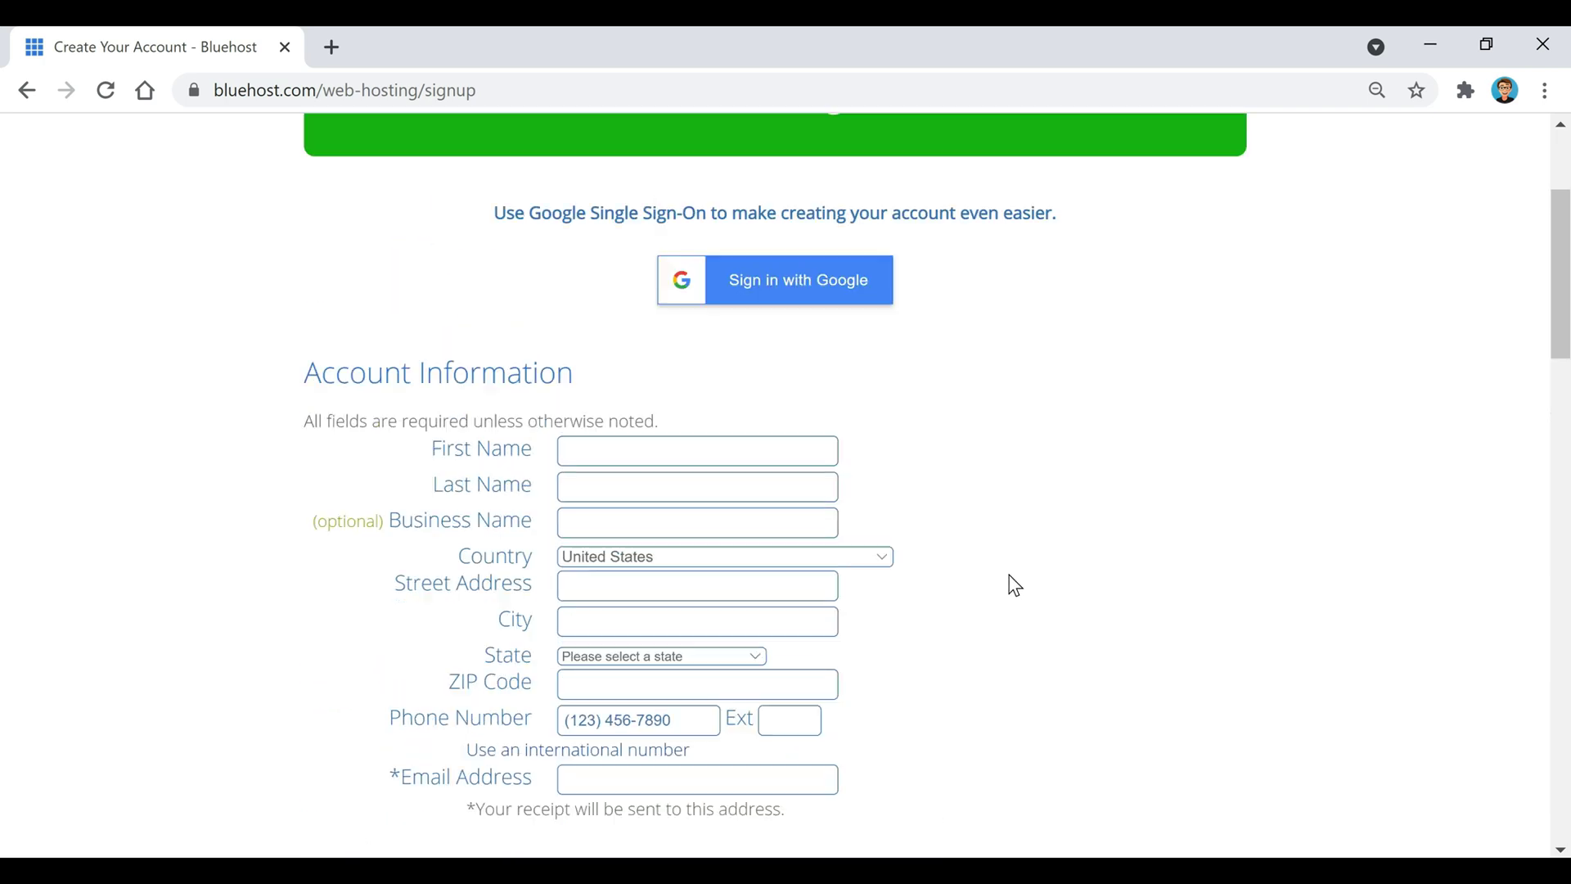
scroll(1015, 585, "down", 15)
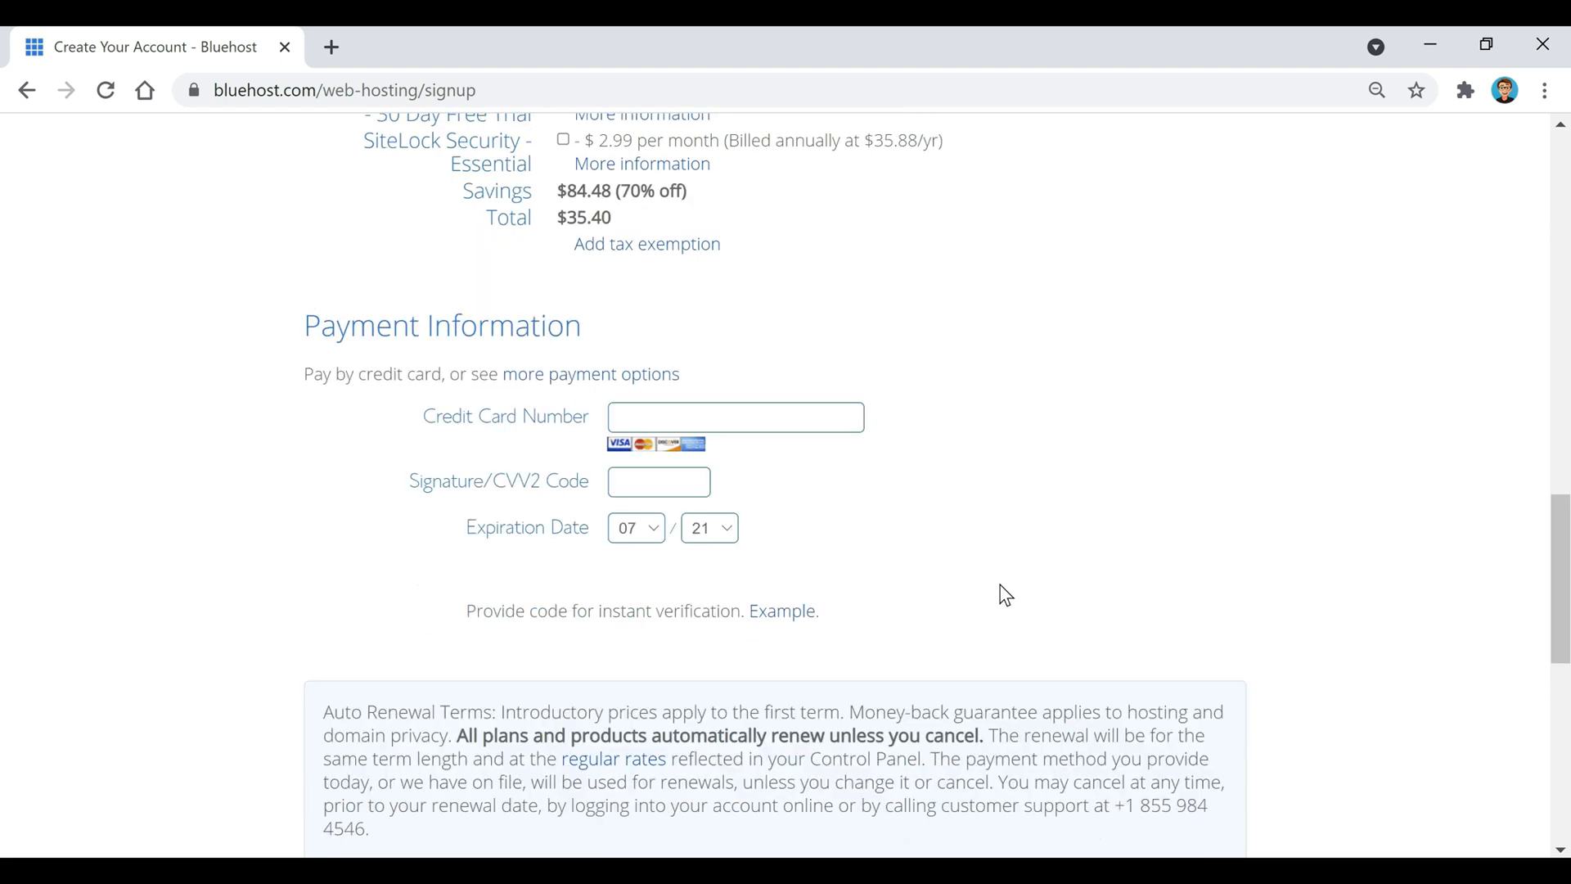
scroll(1006, 594, "down", 6)
Submit the order, accept the privacy policy and terms, and create the account with its new password
left_click(396, 536)
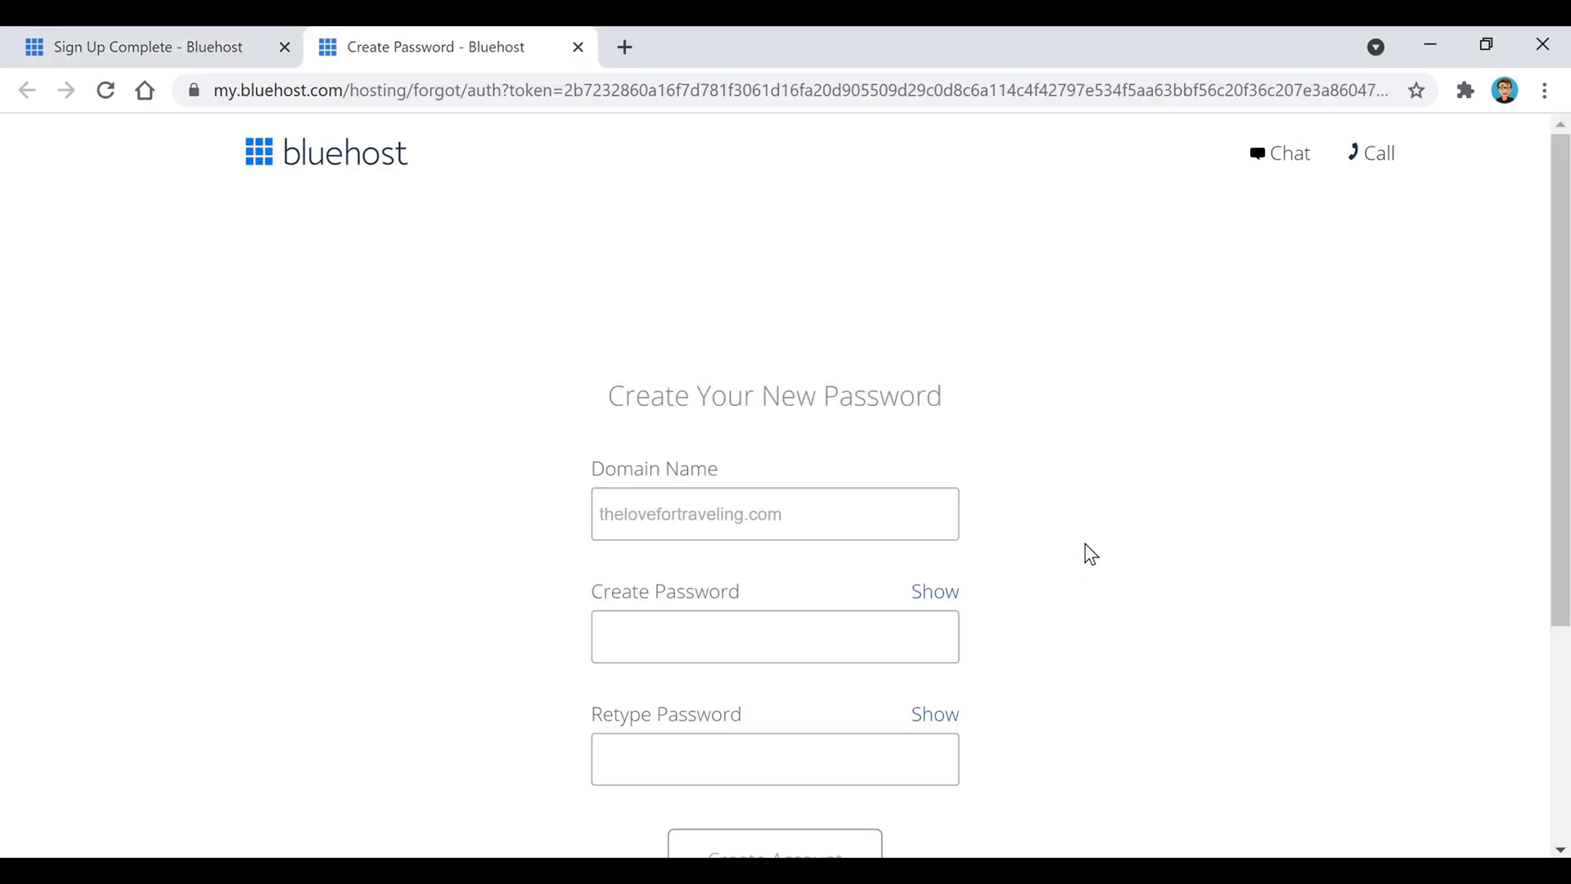
scroll(1090, 554, "down", 1)
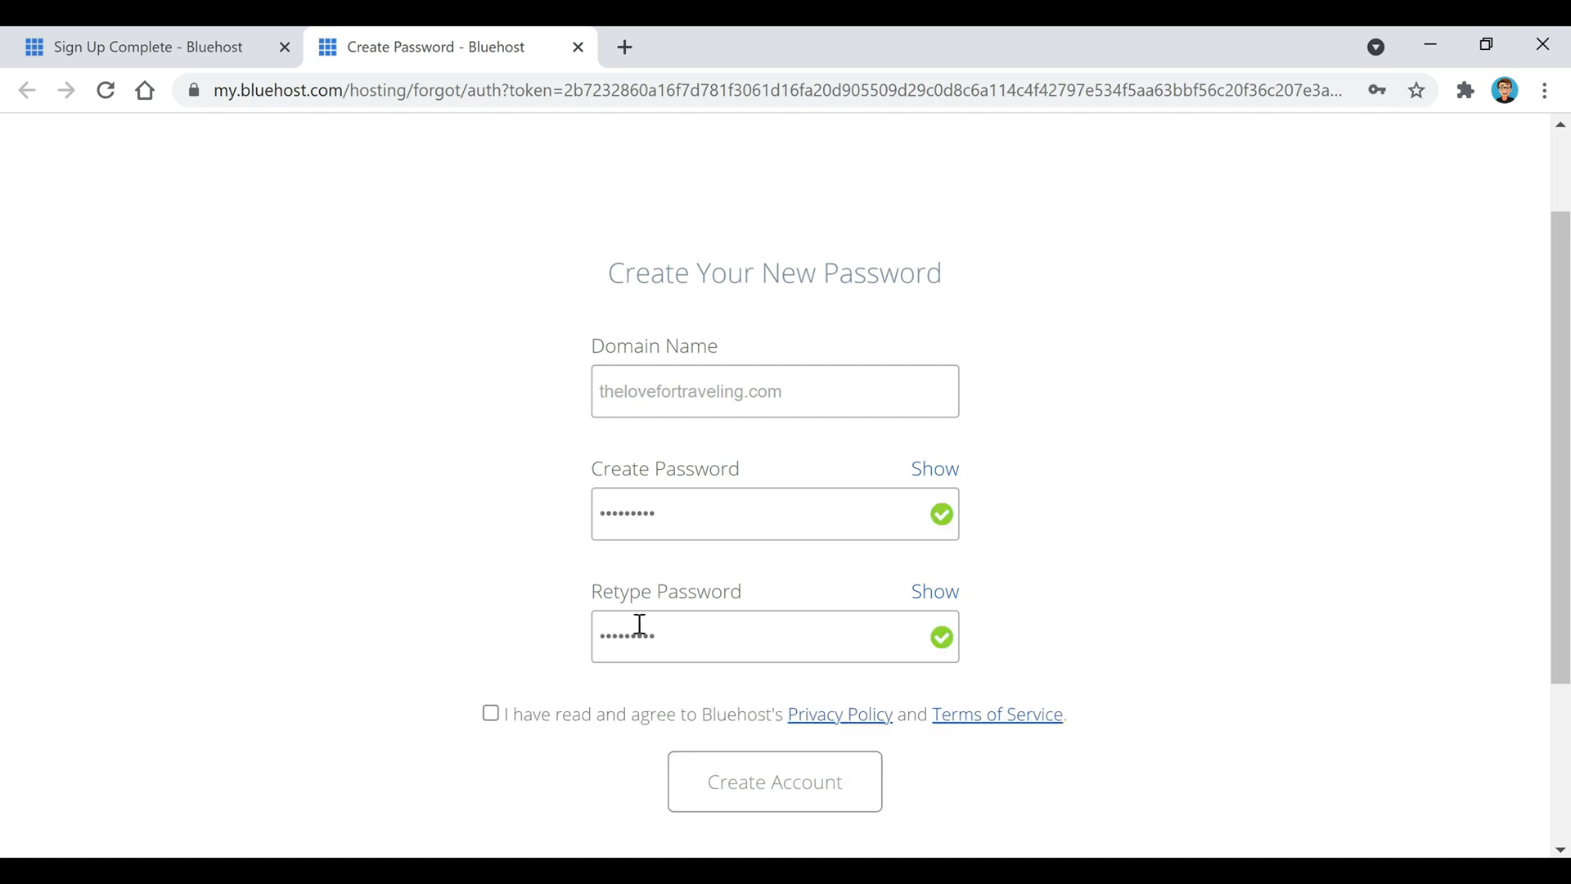
left_click(579, 720)
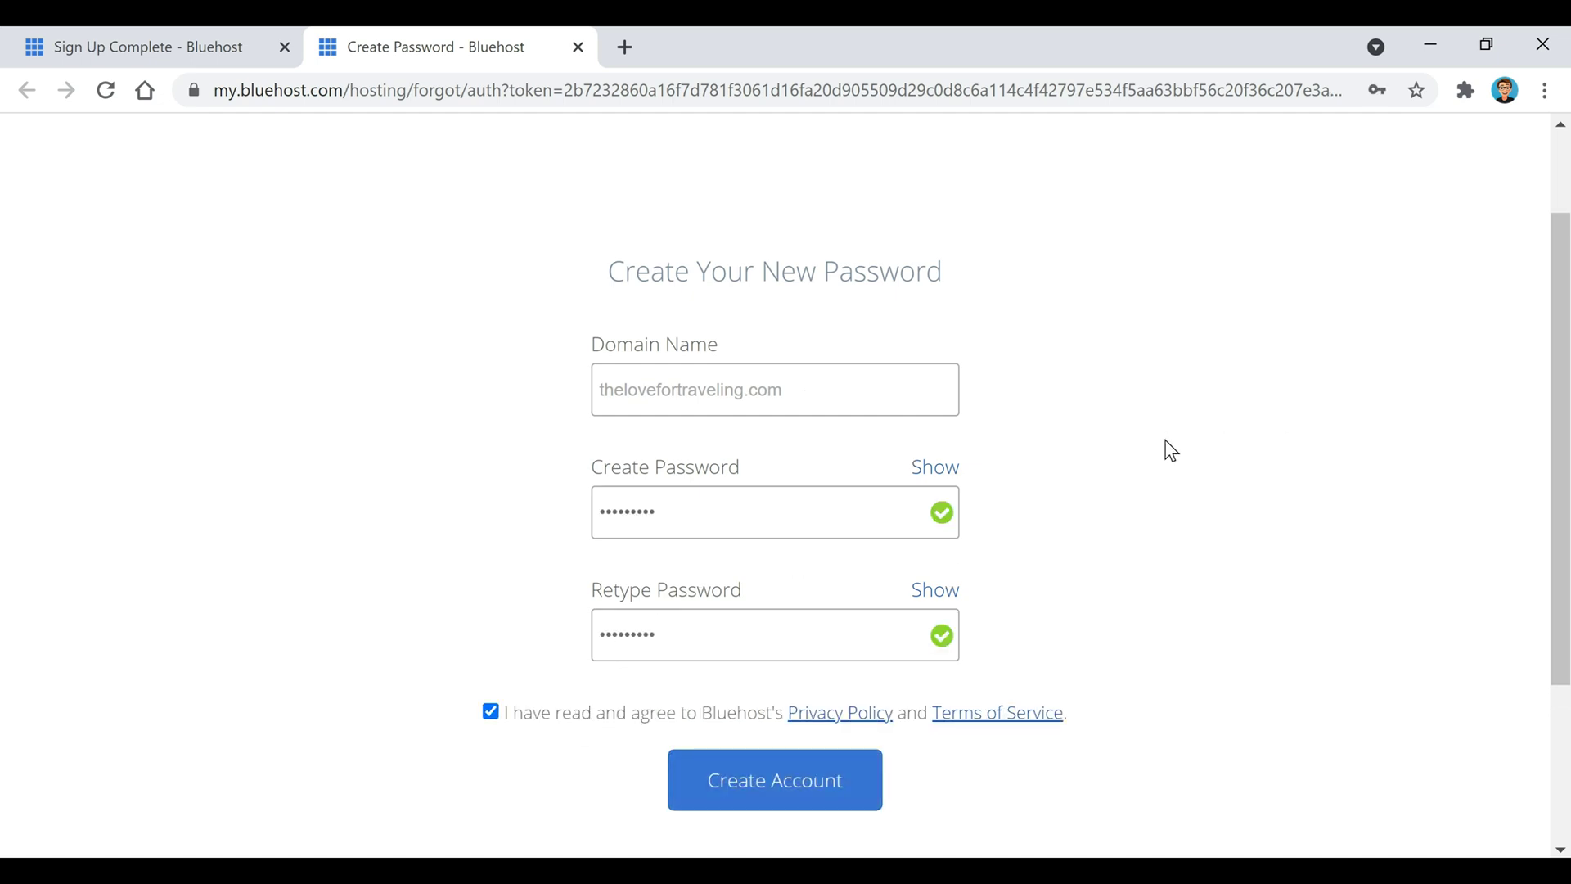
left_click(810, 804)
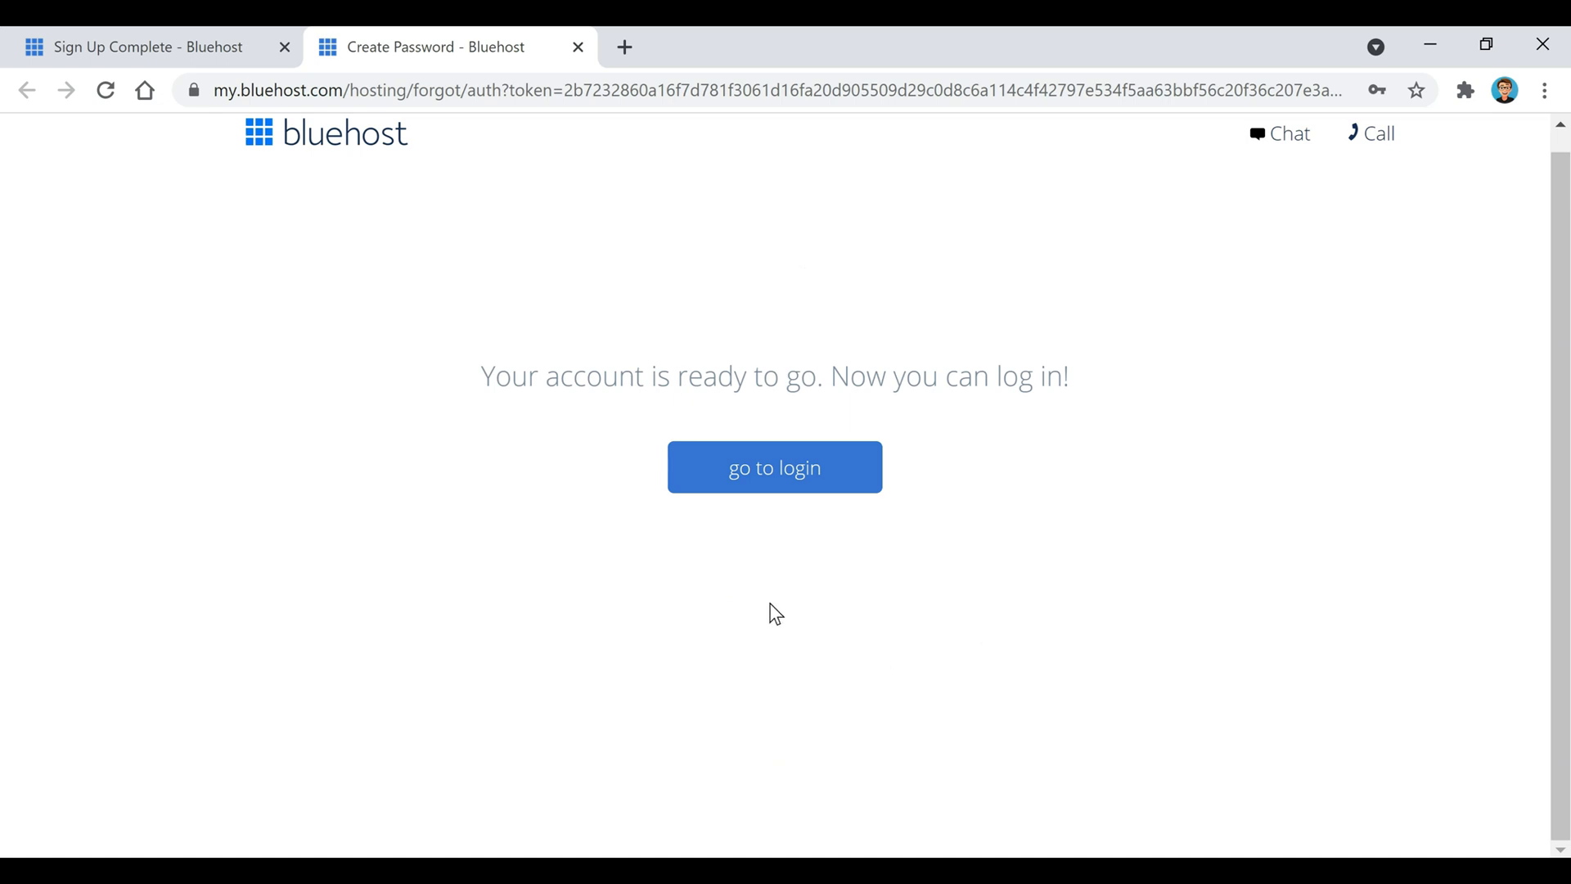
left_click(773, 481)
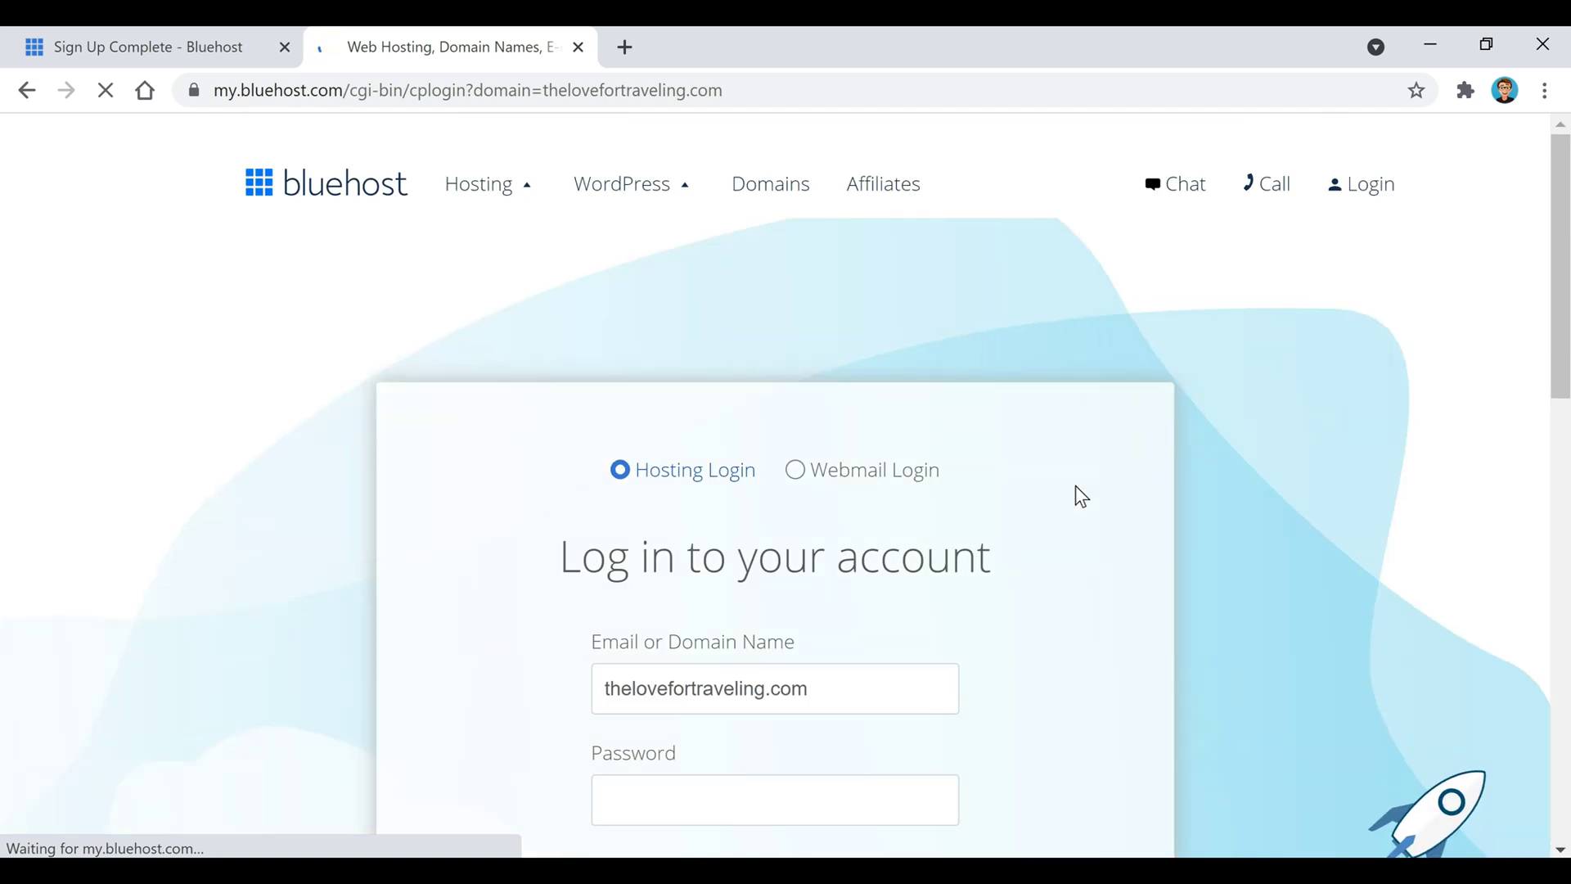
Log in to the new hosting account and reach the Create your website / Start Migration page
scroll(1064, 475, "down", 1)
scroll(1058, 466, "down", 1)
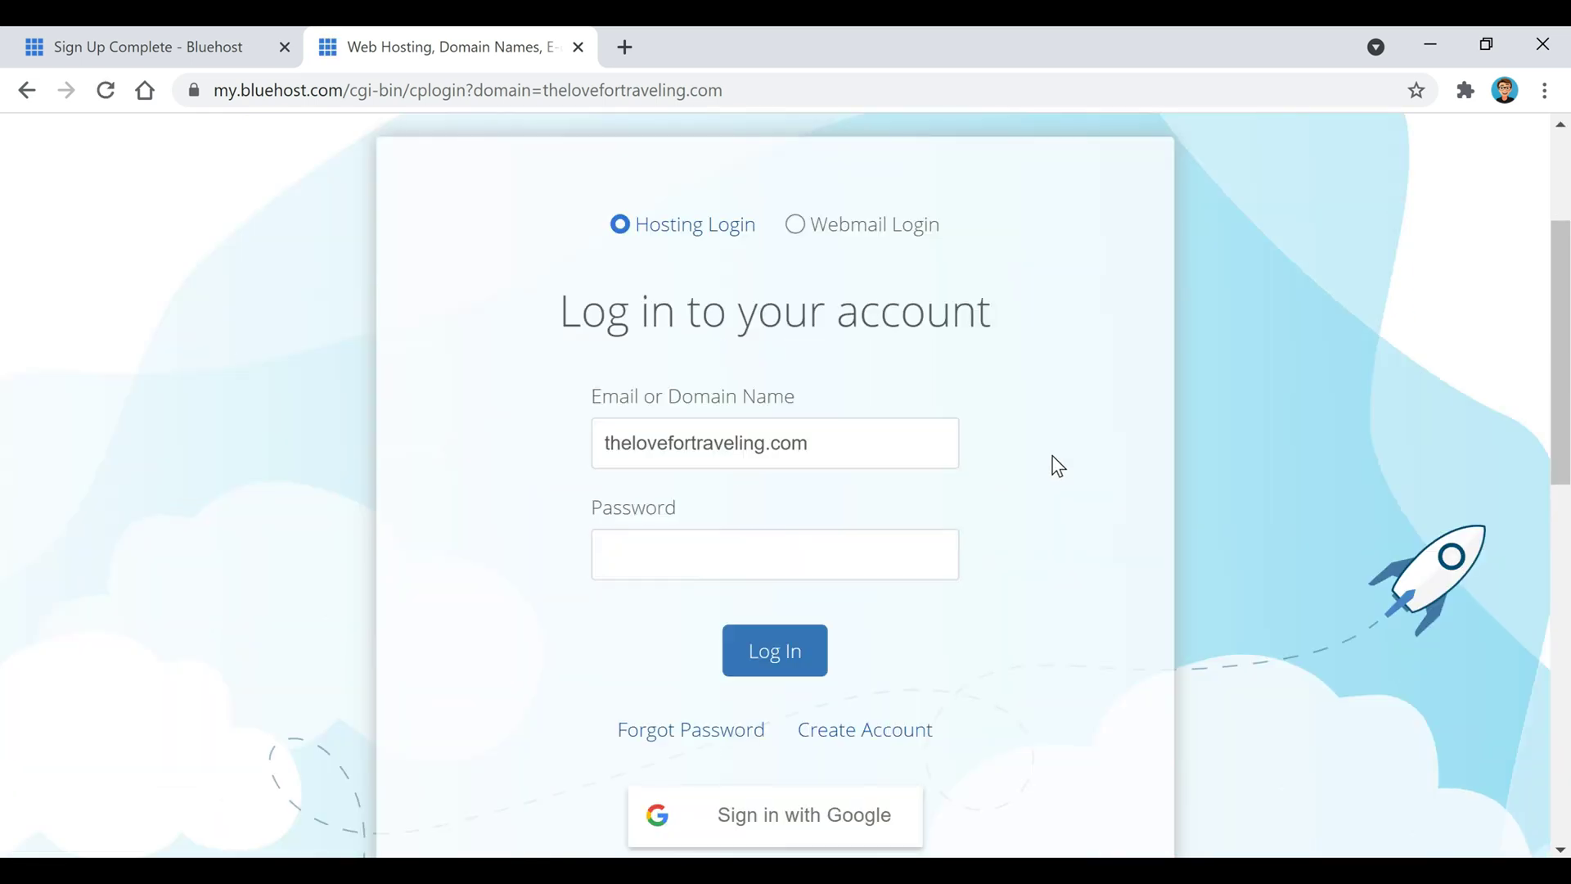
left_click(791, 654)
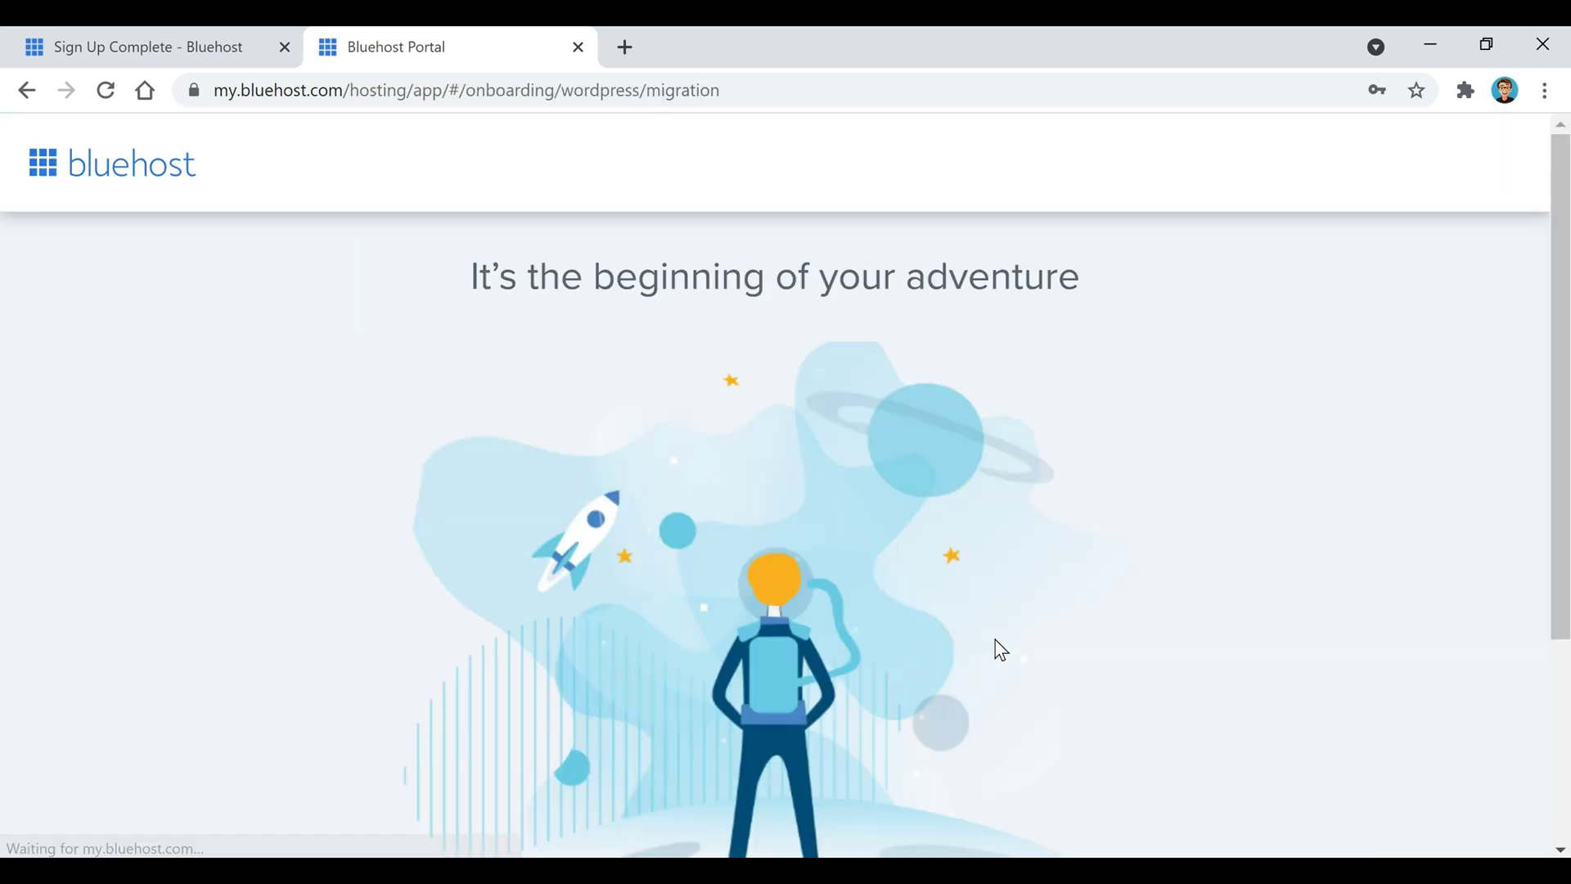
scroll(1033, 491, "down", 1)
scroll(1041, 462, "down", 2)
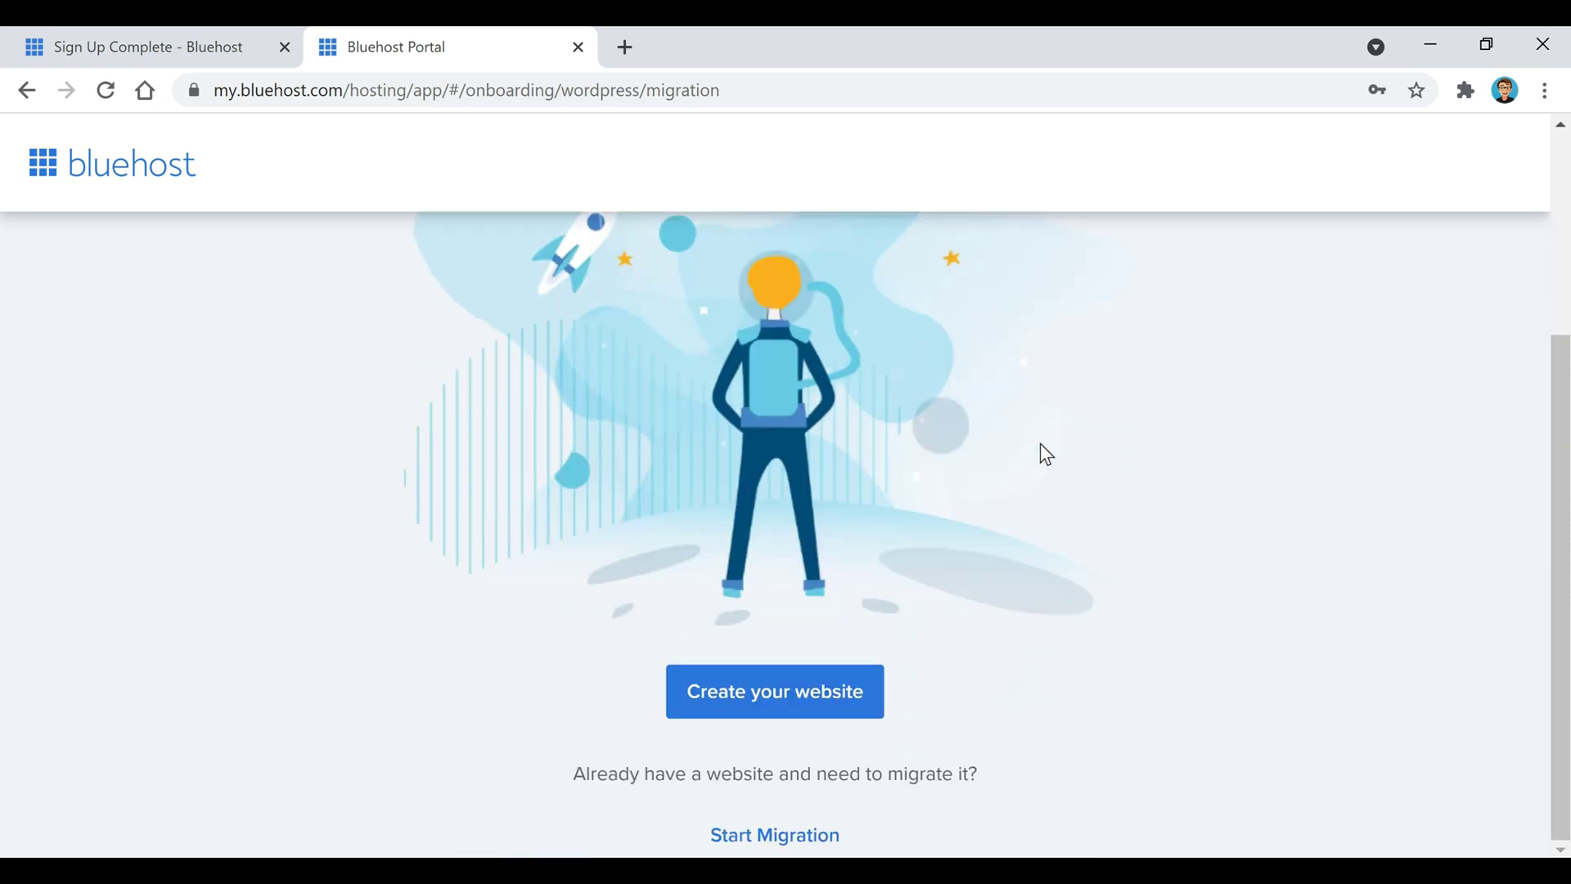
Choose Create your website and skip the help level, site kind and comfort-level questions
left_click(810, 717)
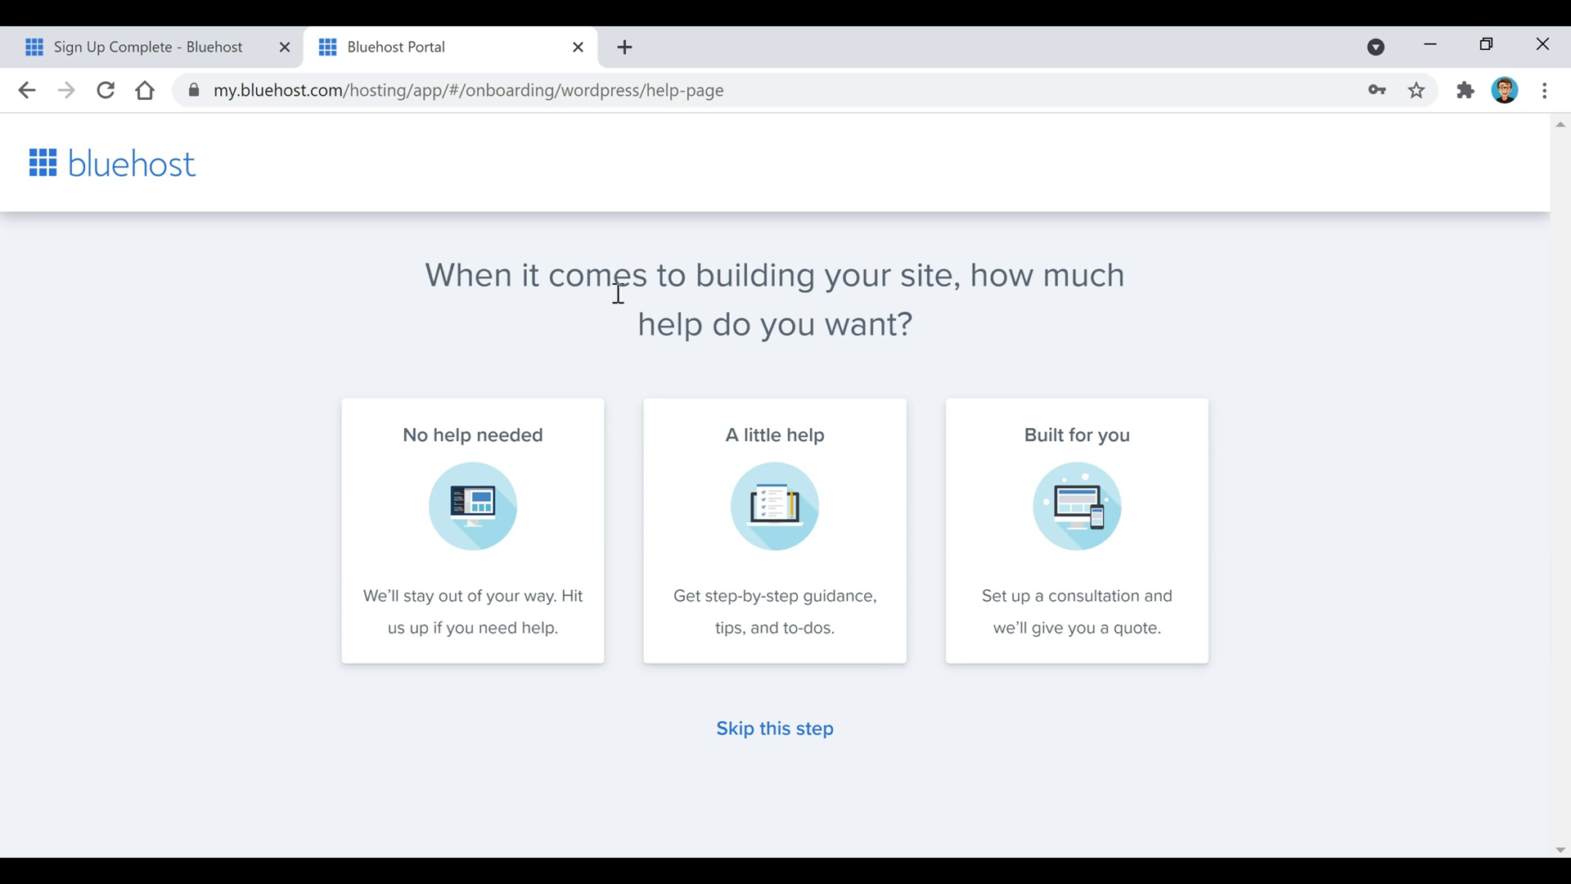
left_click(778, 741)
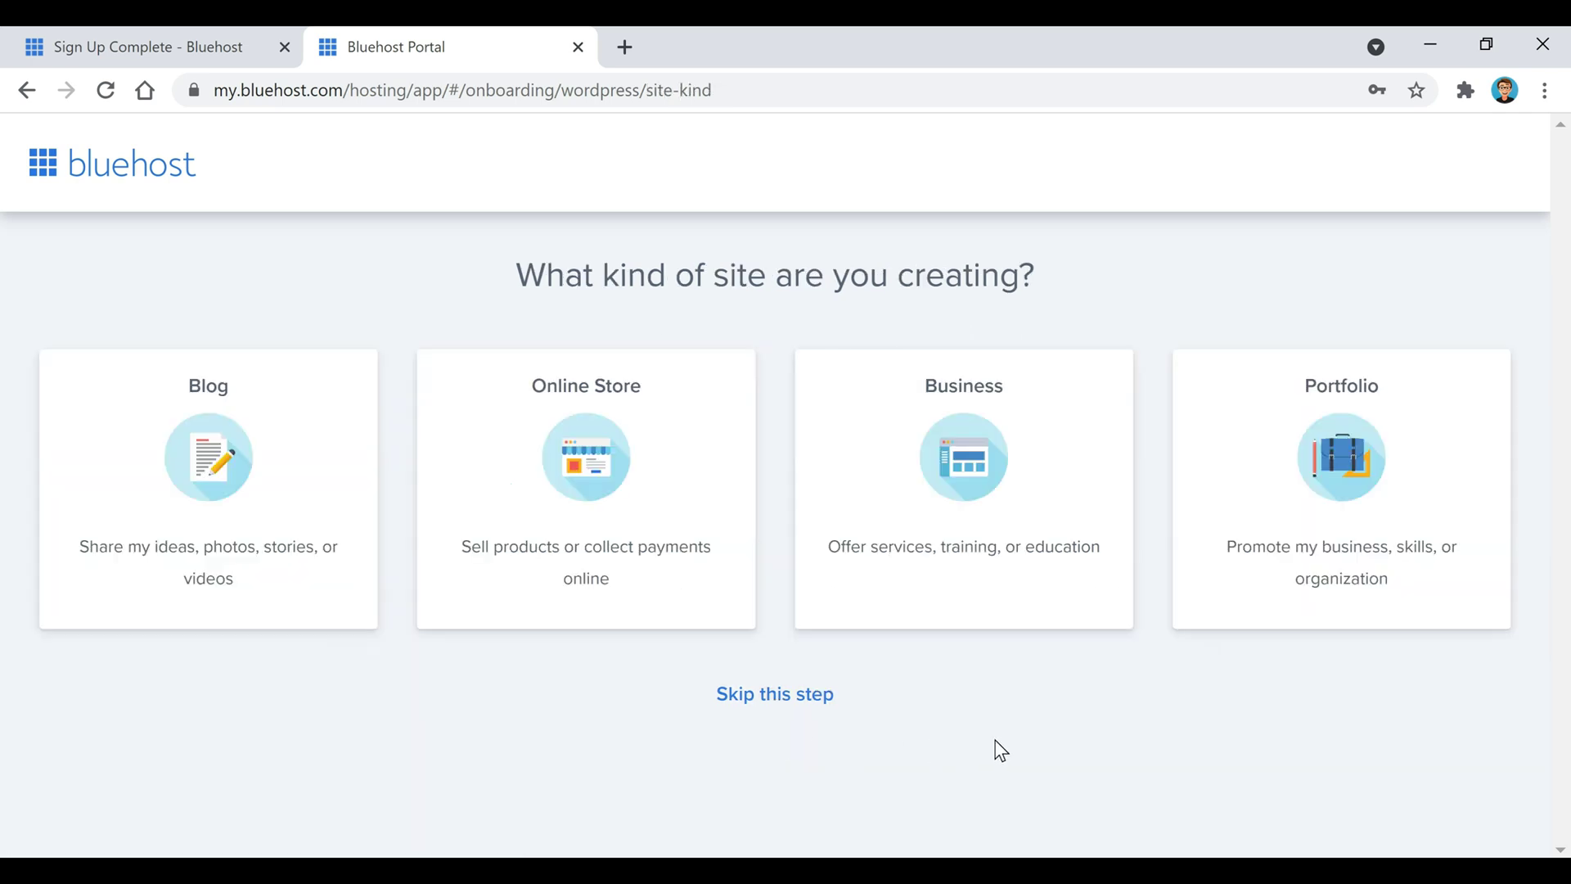
left_click(769, 705)
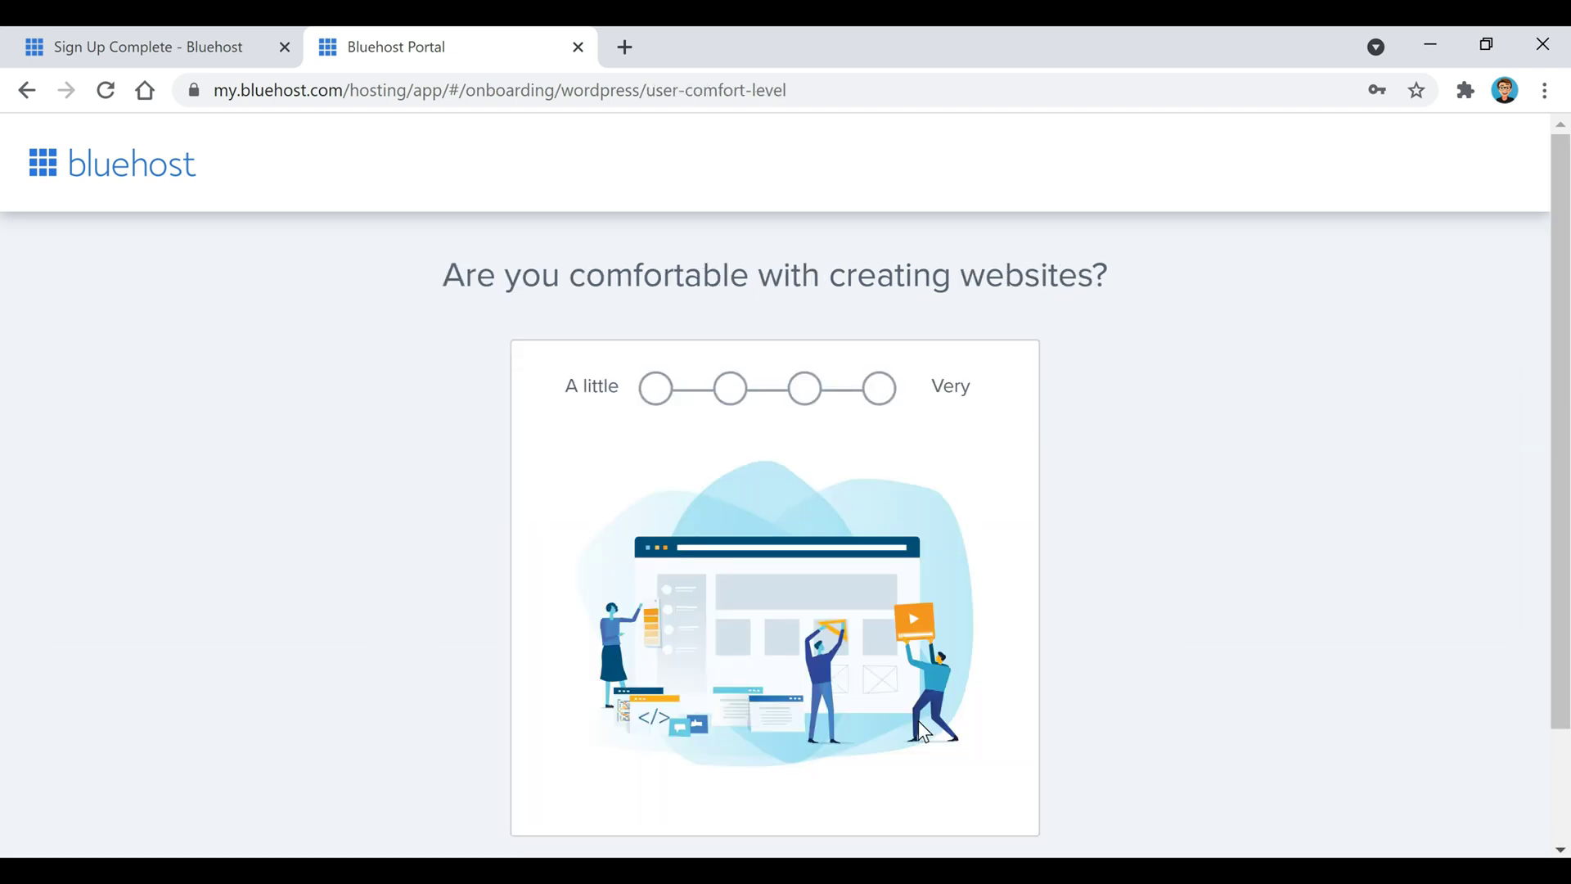
scroll(1122, 360, "down", 2)
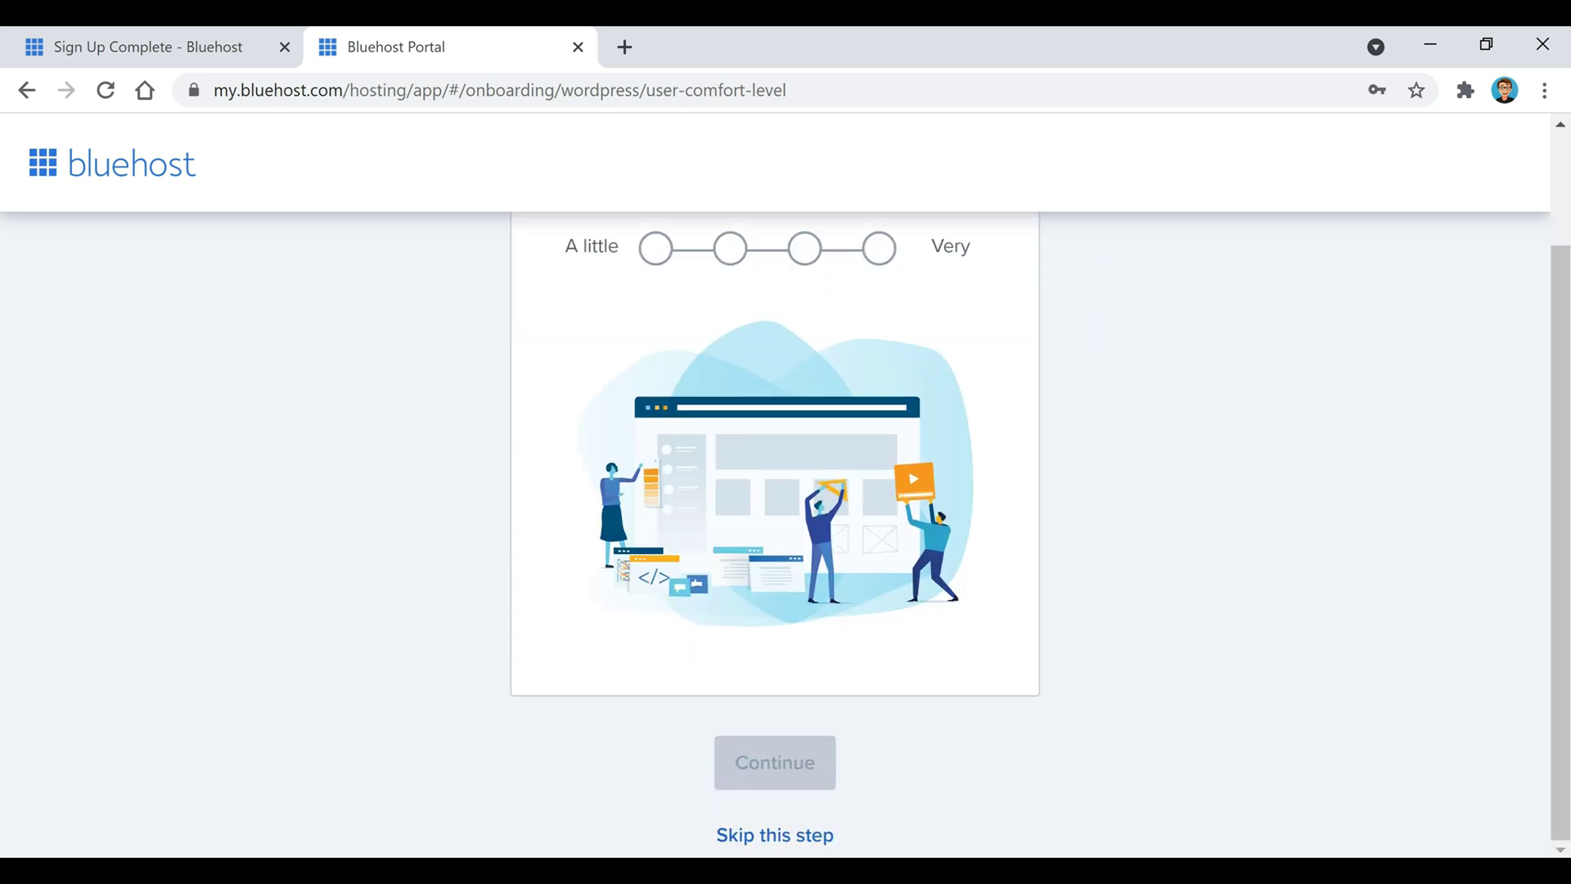
left_click(803, 846)
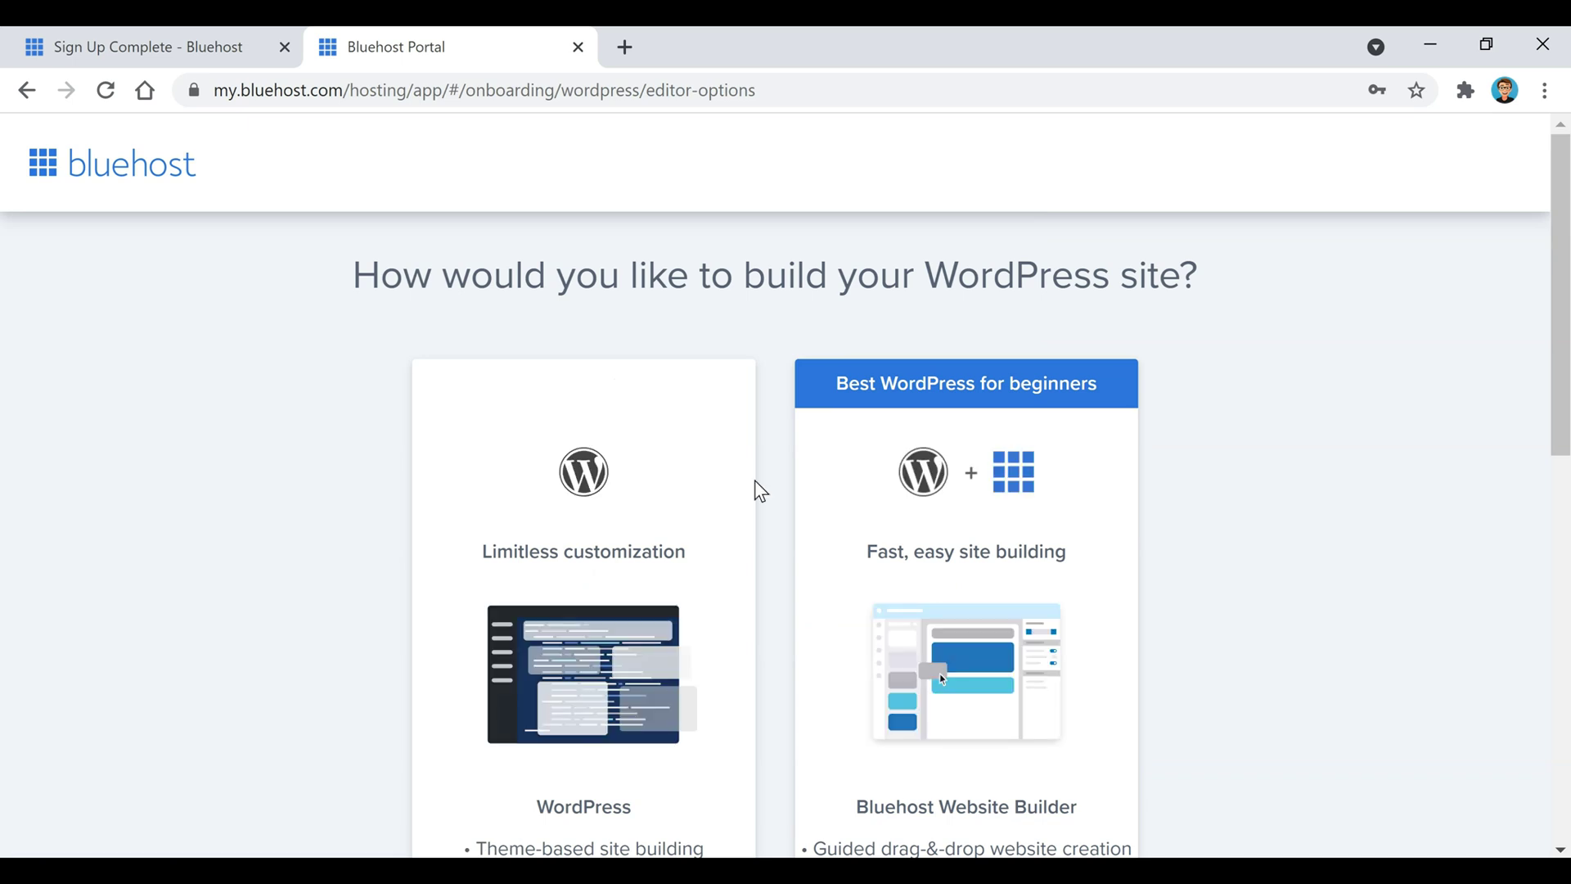
Build with plain WordPress and skip the site type and audience questions
scroll(720, 463, "down", 1)
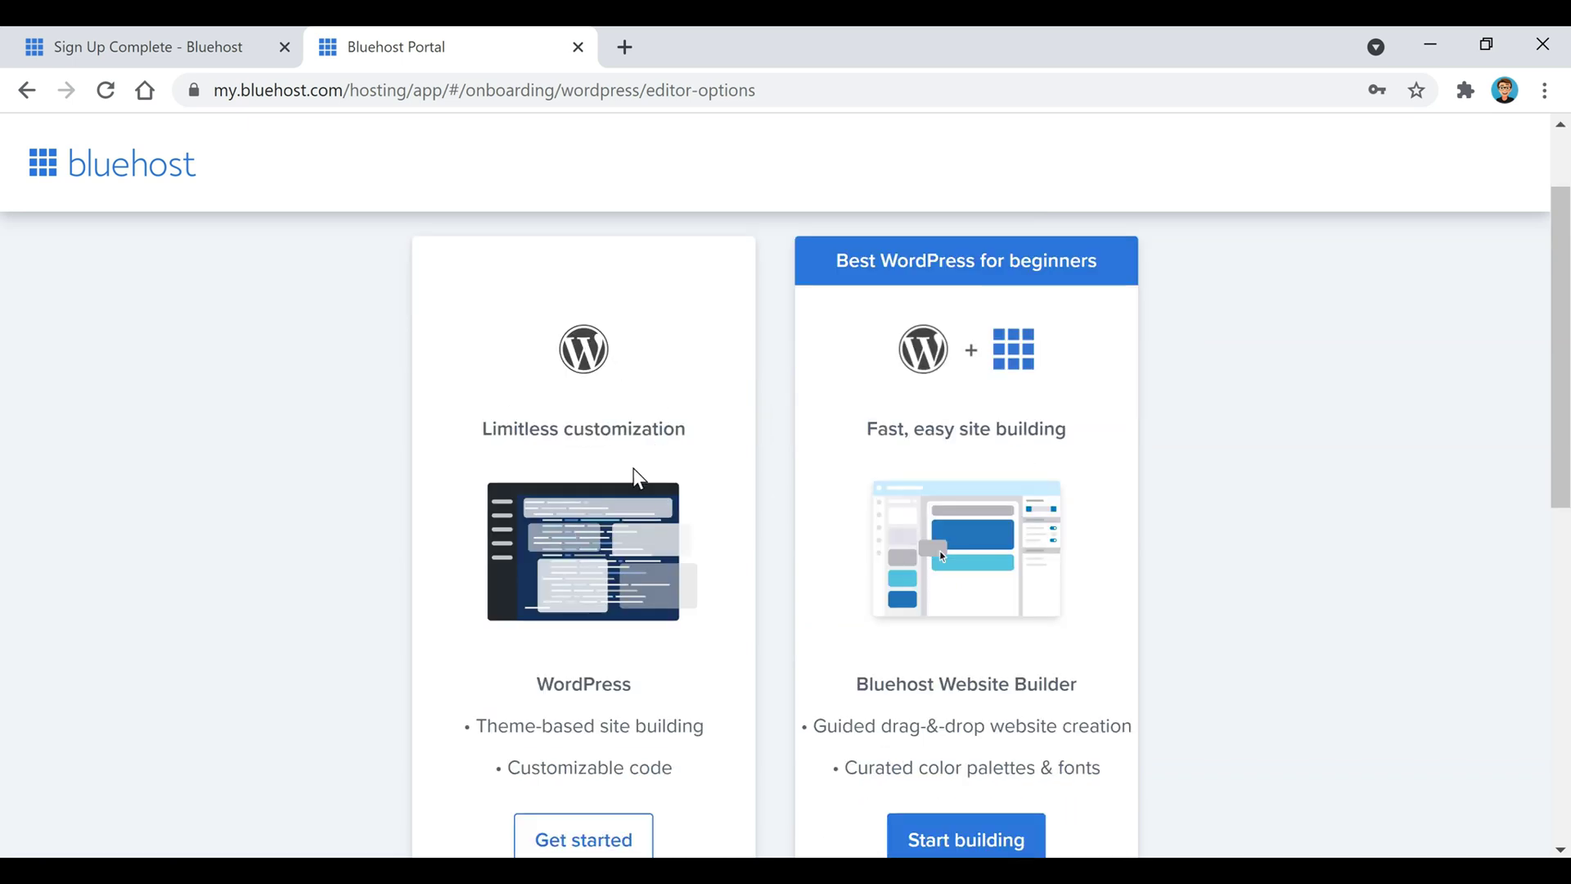
scroll(650, 551, "down", 1)
left_click(581, 738)
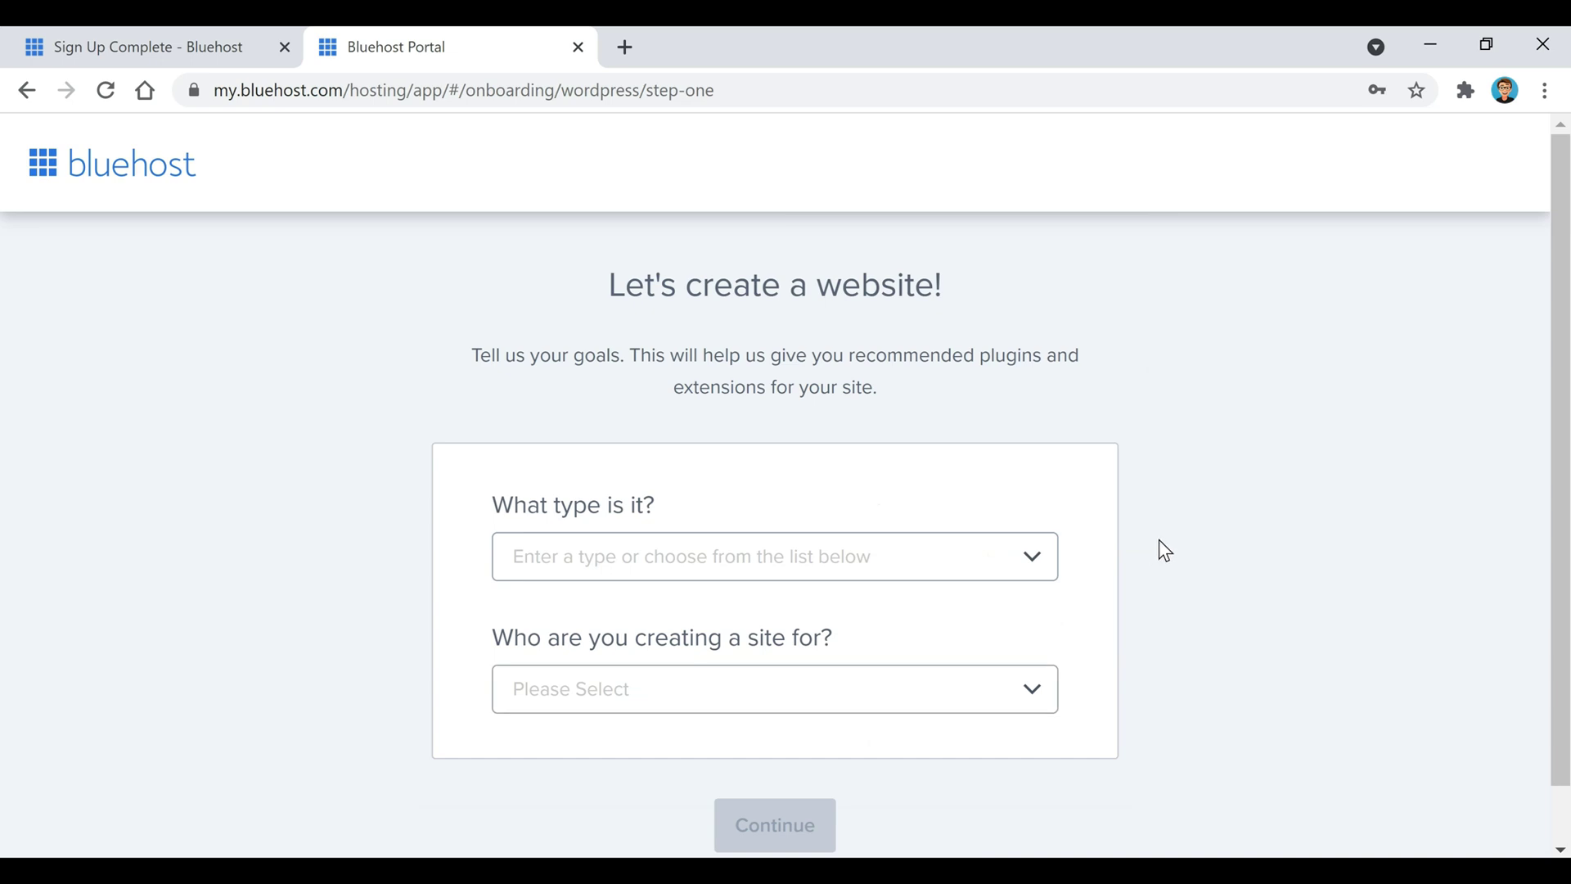
scroll(1162, 548, "down", 1)
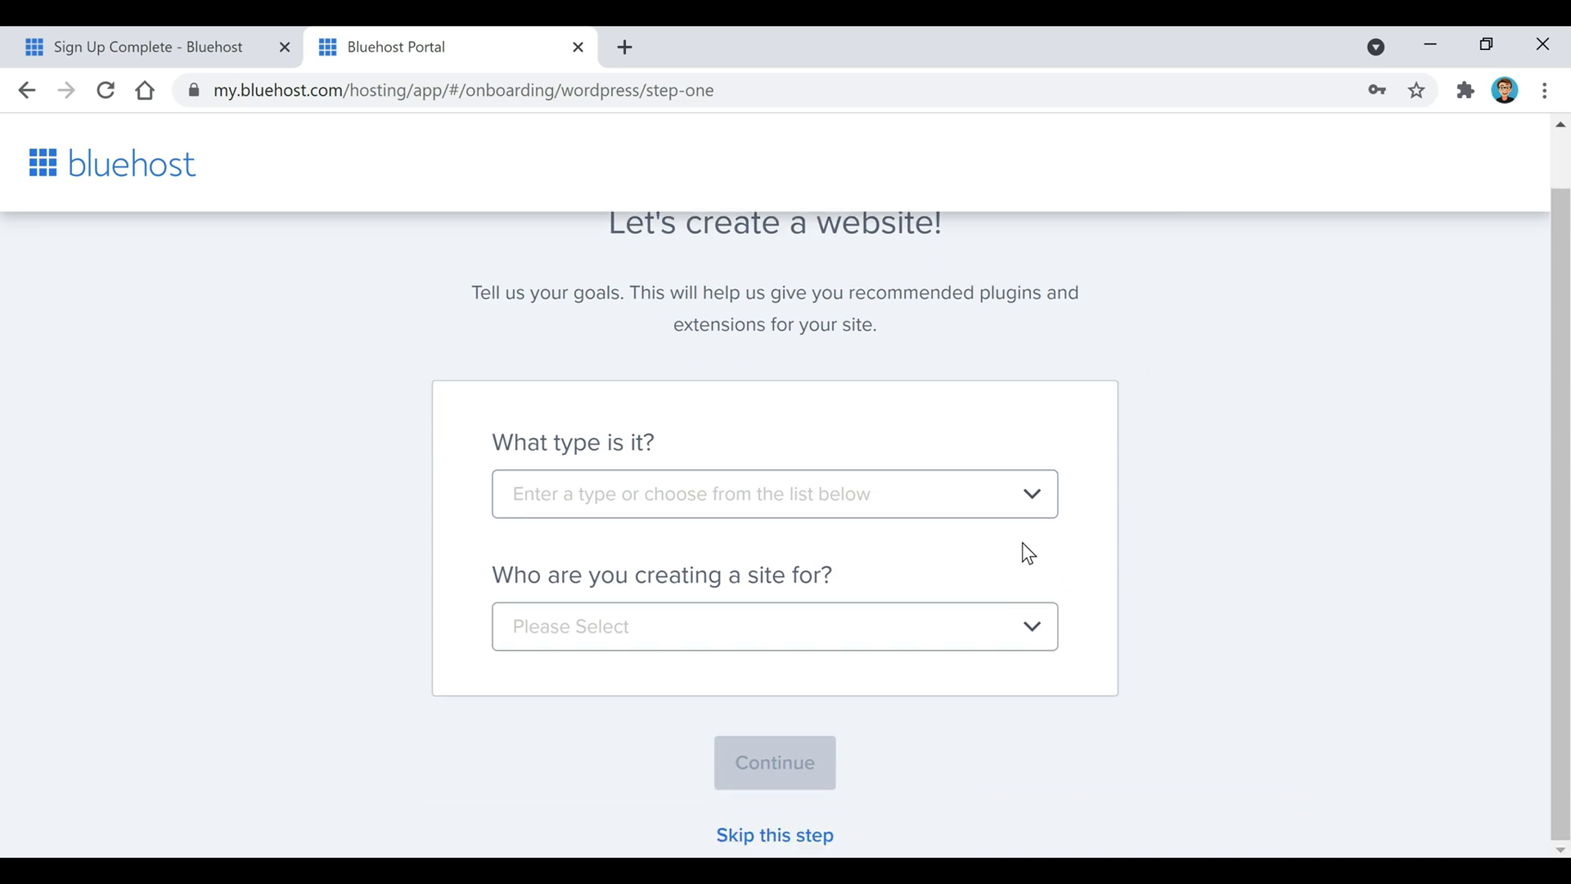
left_click(807, 843)
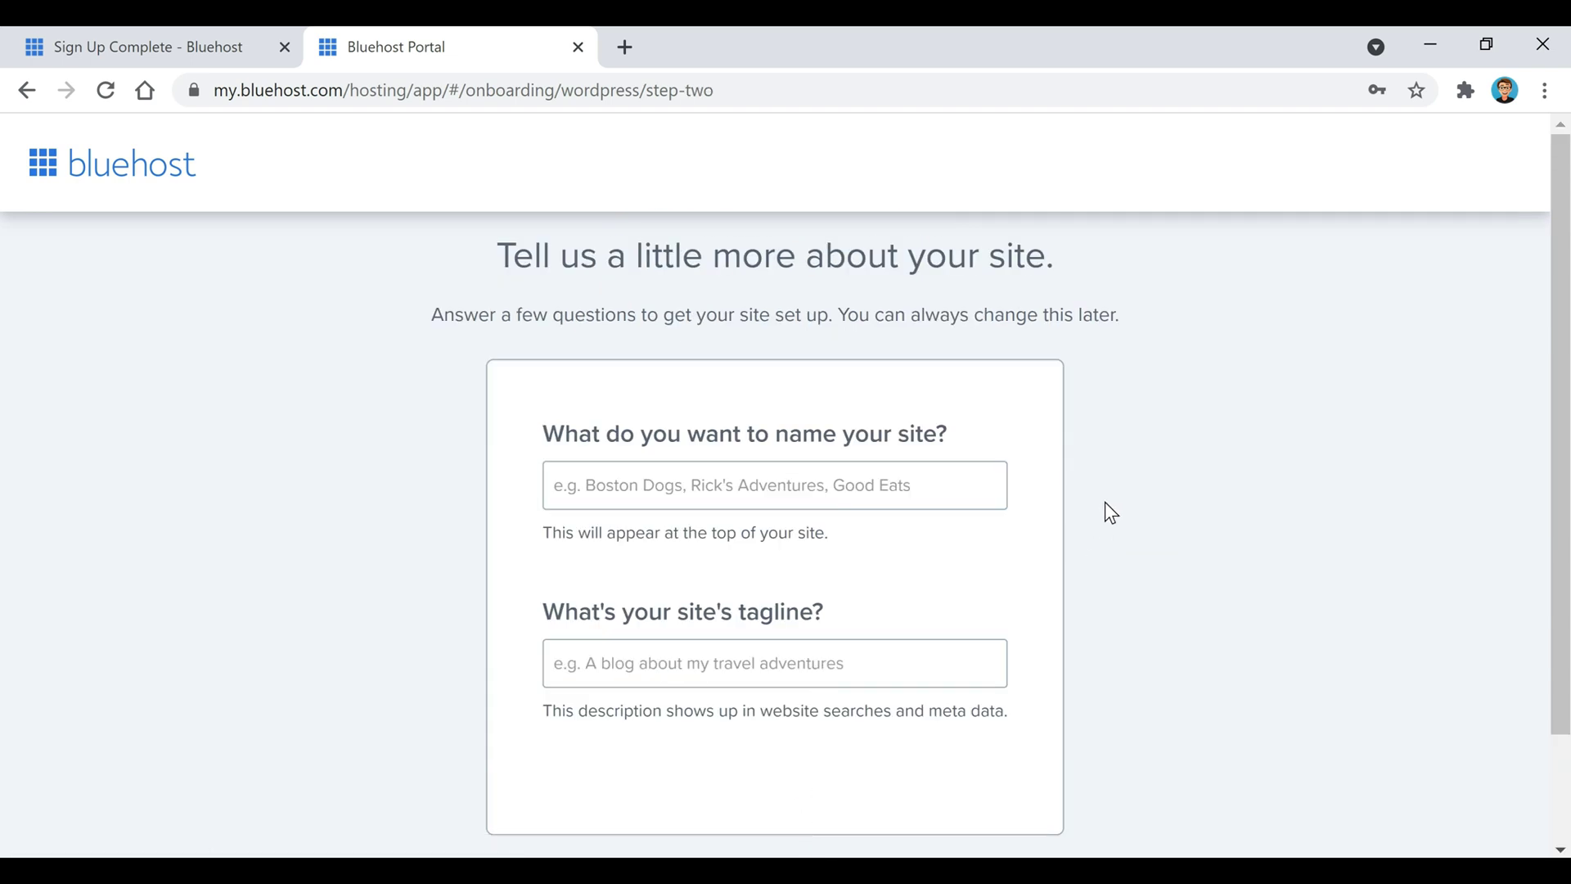
scroll(1111, 512, "down", 2)
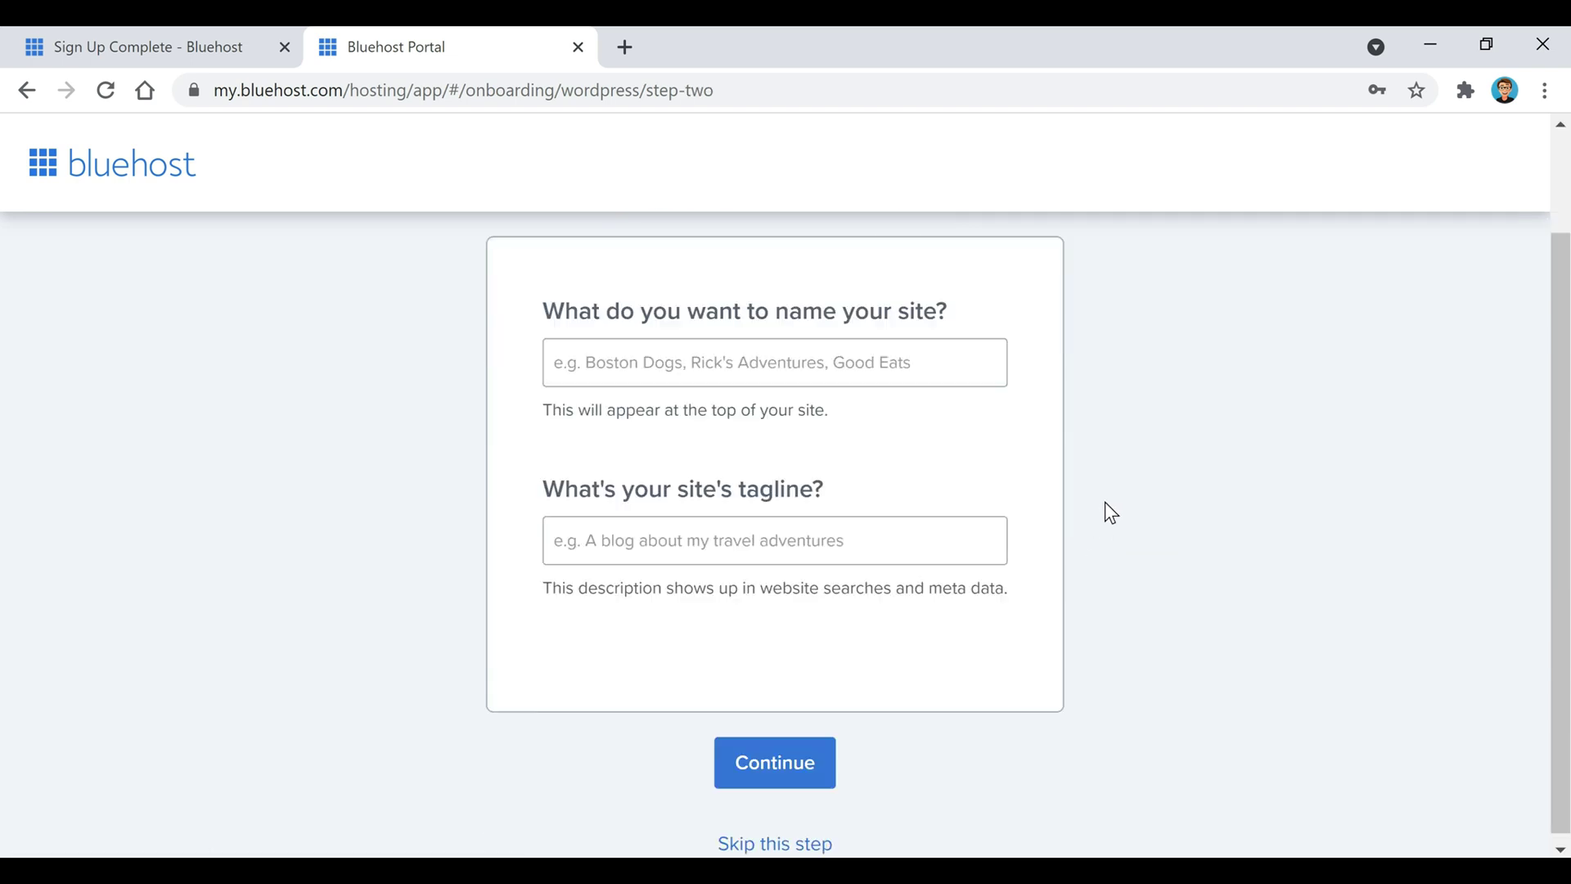
Skip the site name, tagline and theme choices so WordPress installs
left_click(796, 843)
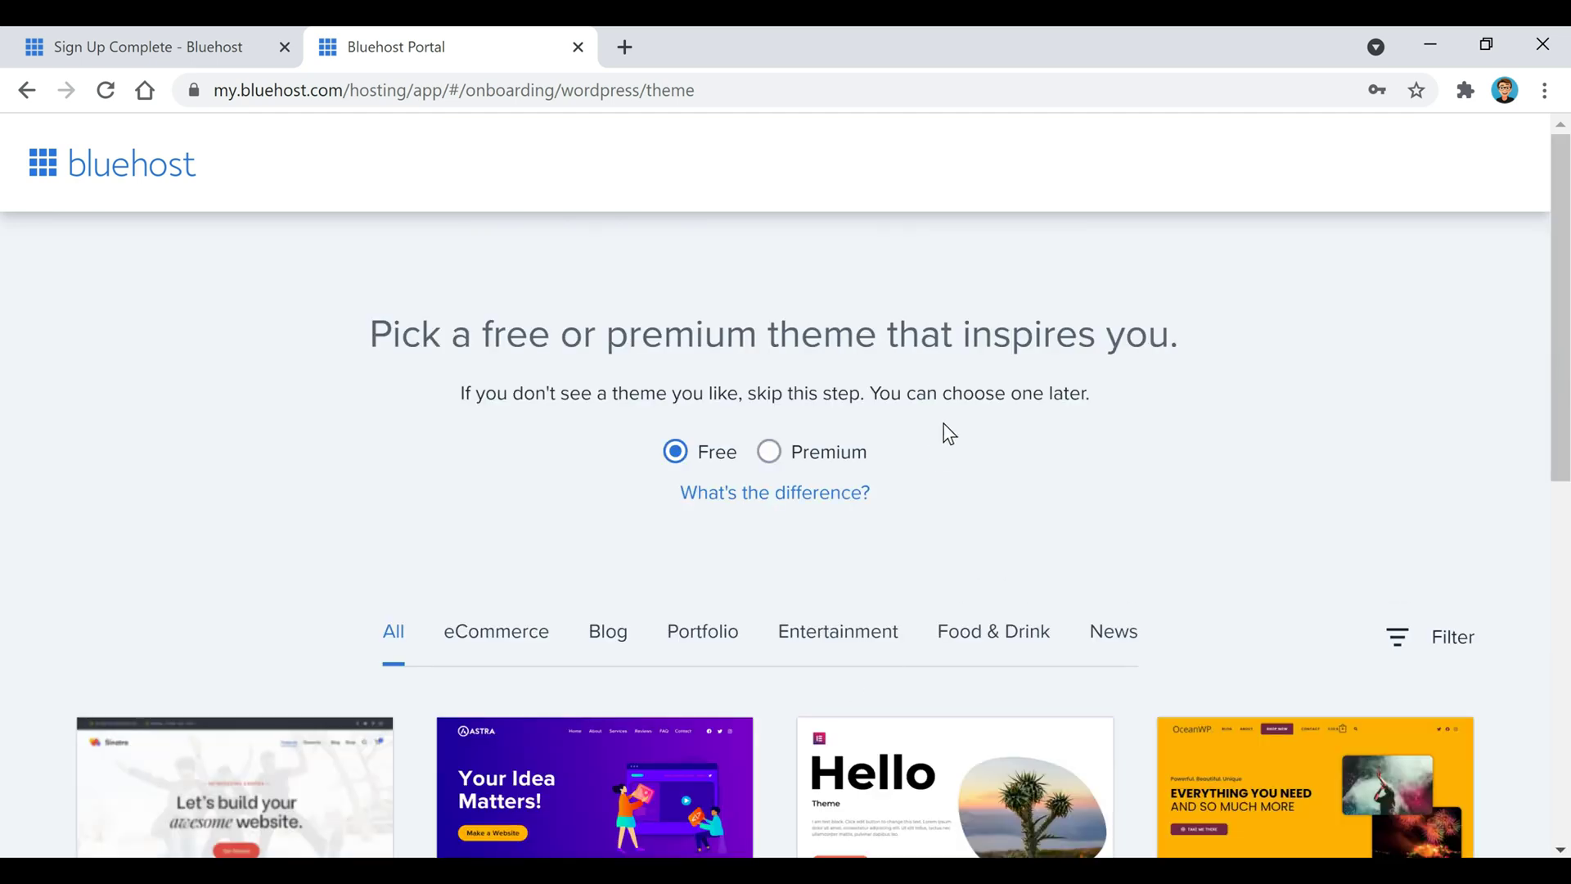
scroll(947, 433, "down", 10)
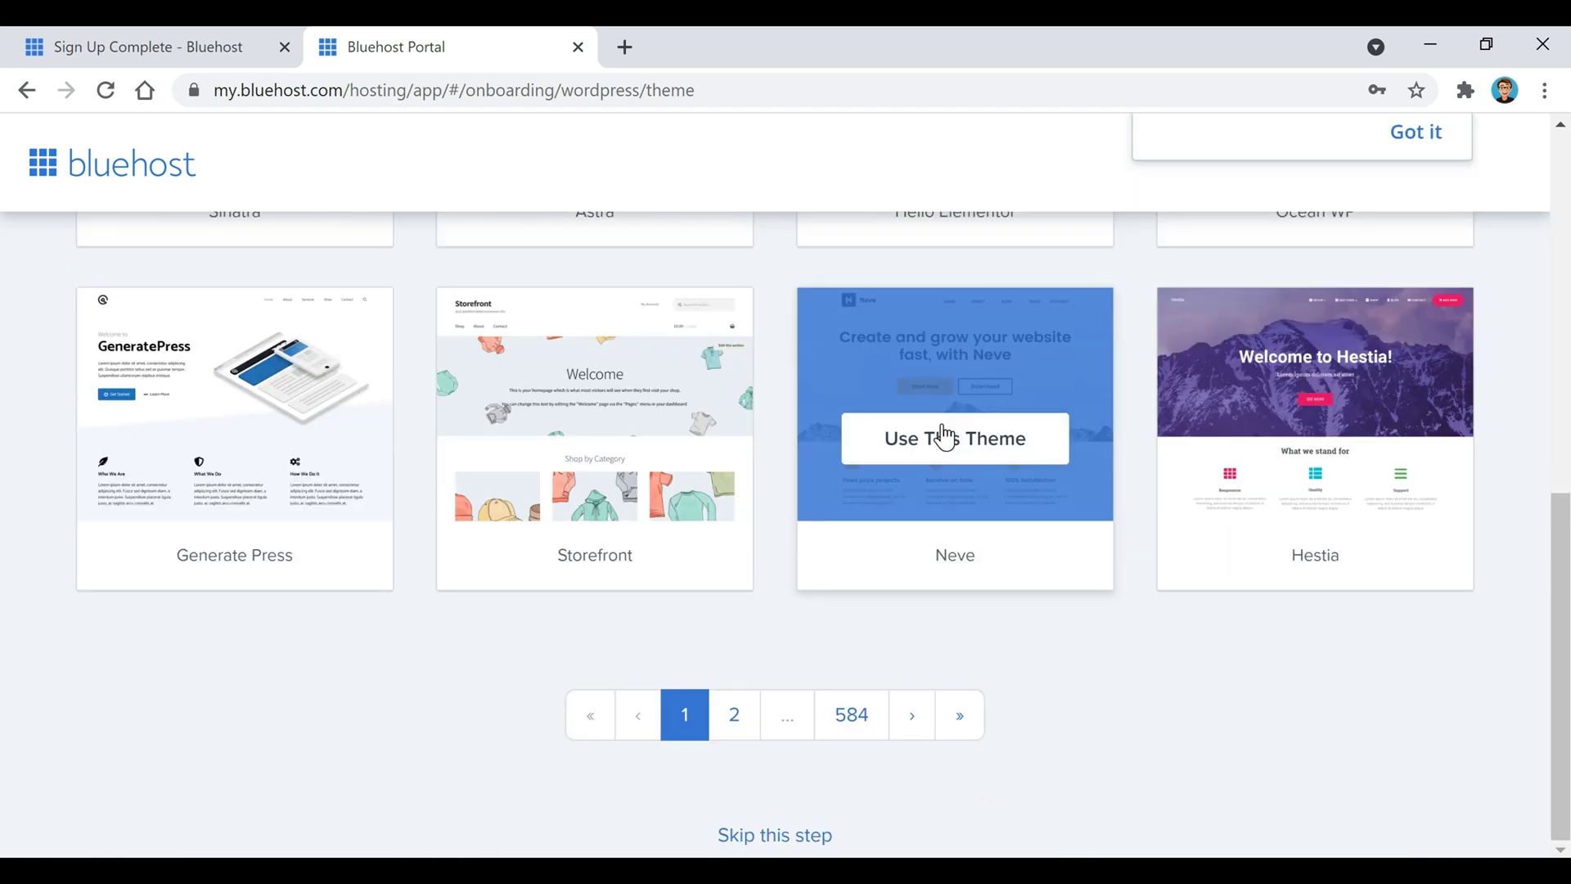
left_click(782, 836)
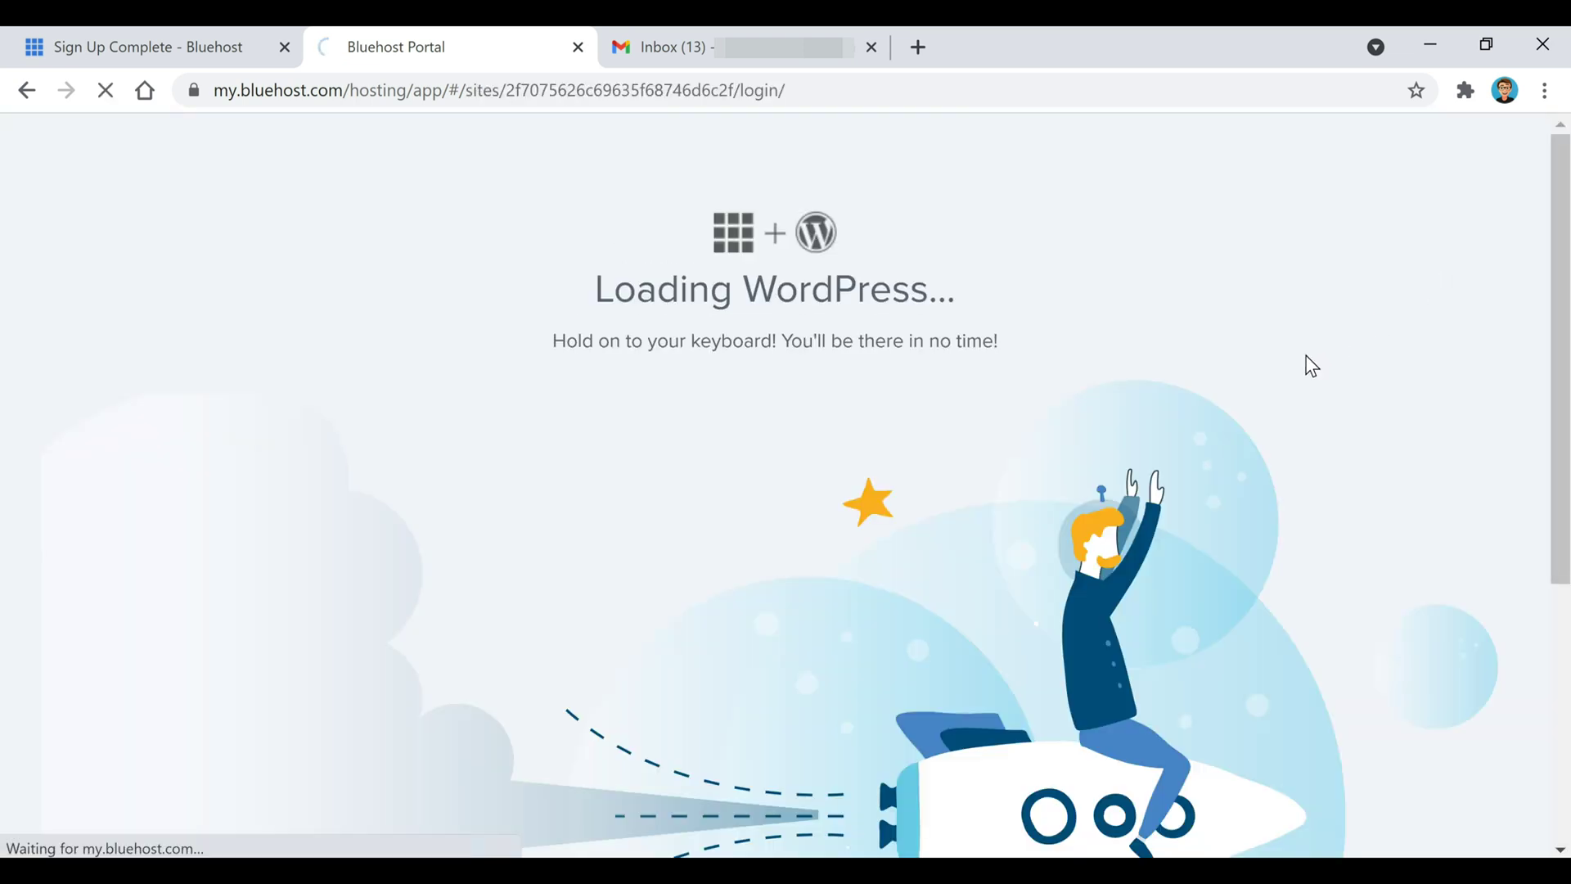
Close the Gmail tab, reload the wp-admin Bluehost home, and launch the site live
left_click(871, 48)
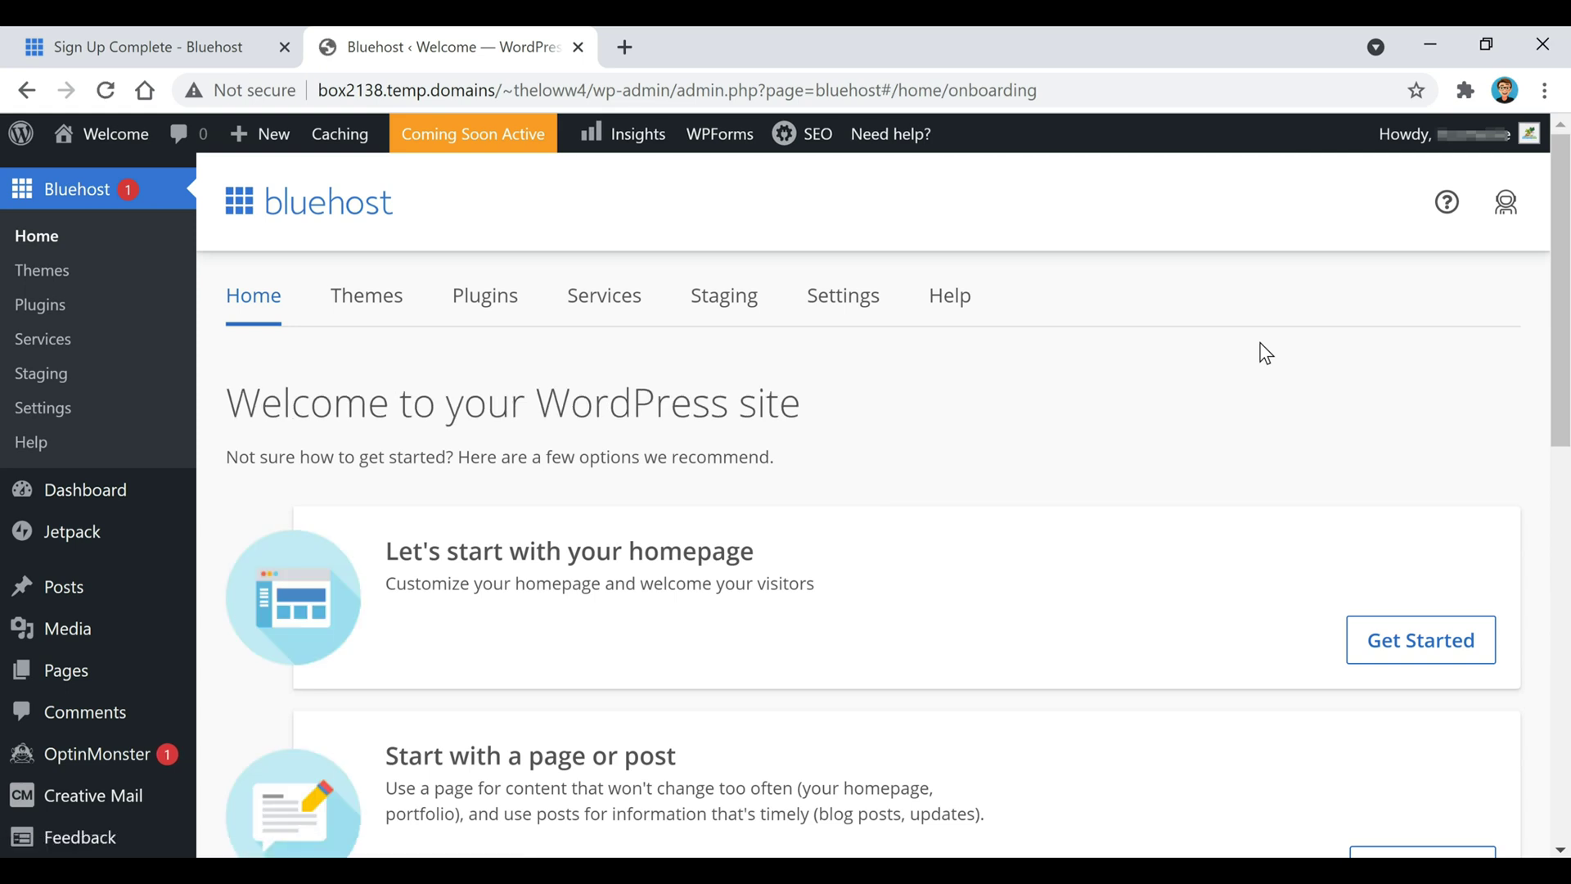
left_click(486, 144)
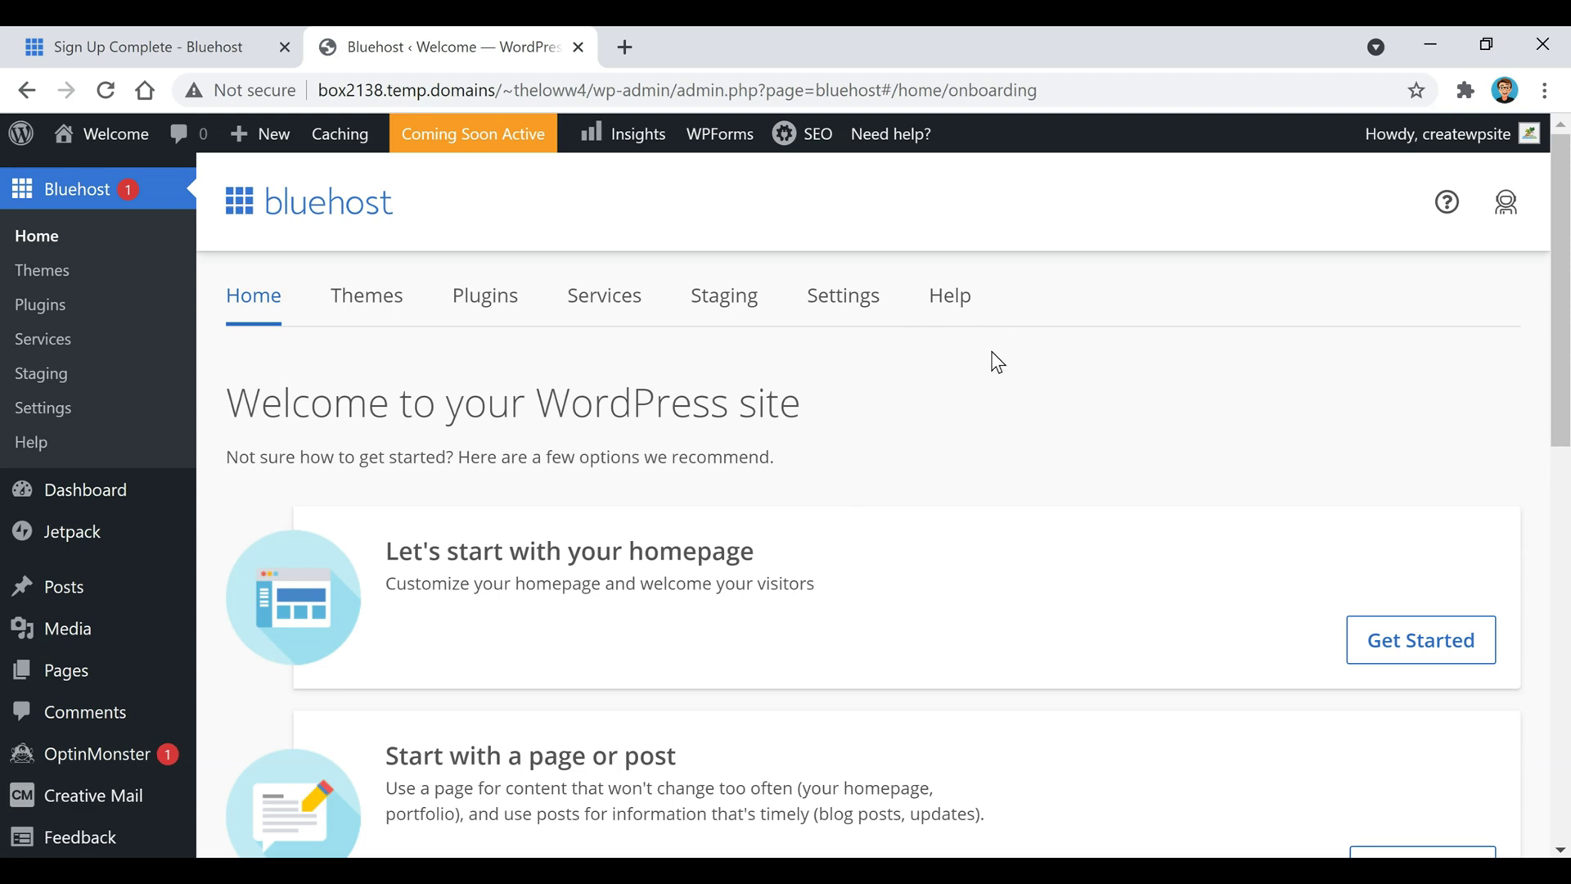
scroll(990, 353, "down", 10)
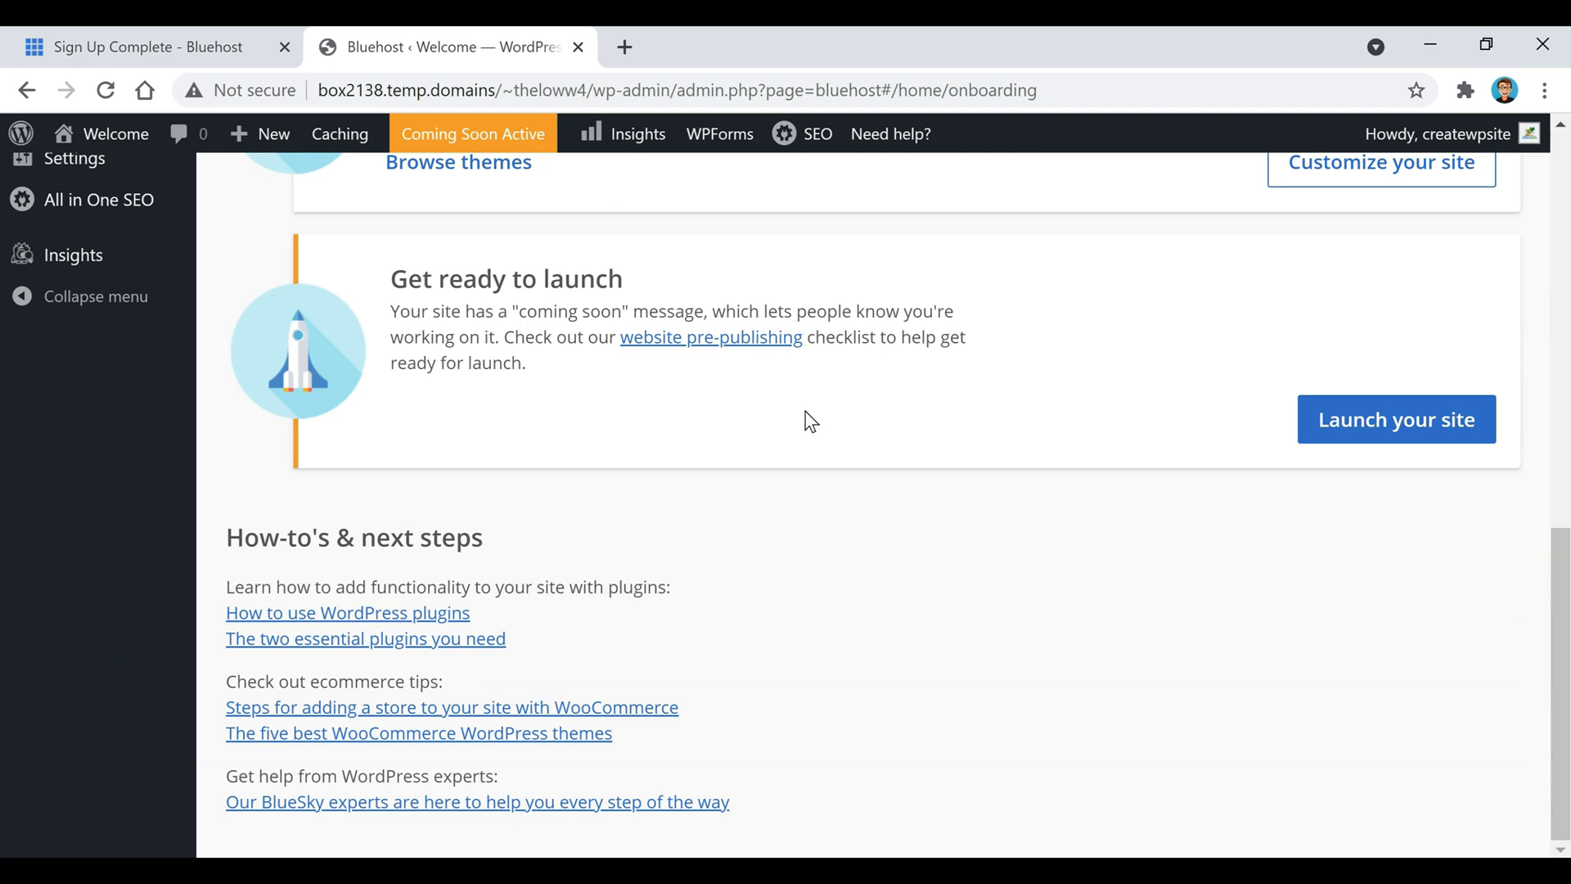
left_click(1388, 433)
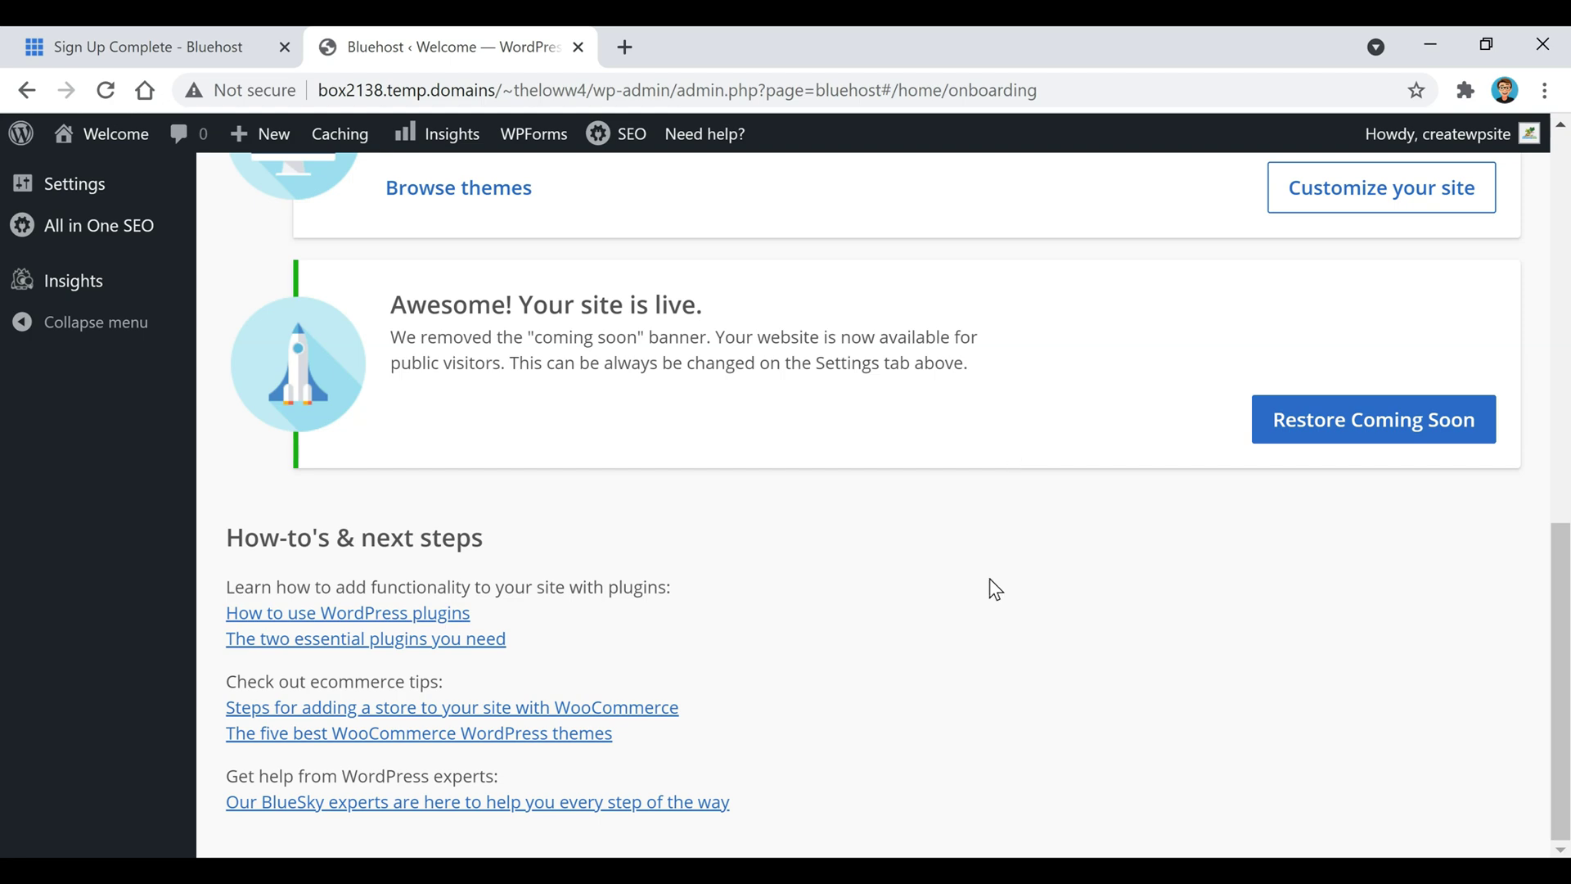
Reload the dashboard to confirm the site is no longer in coming-soon mode
scroll(993, 589, "up", 10)
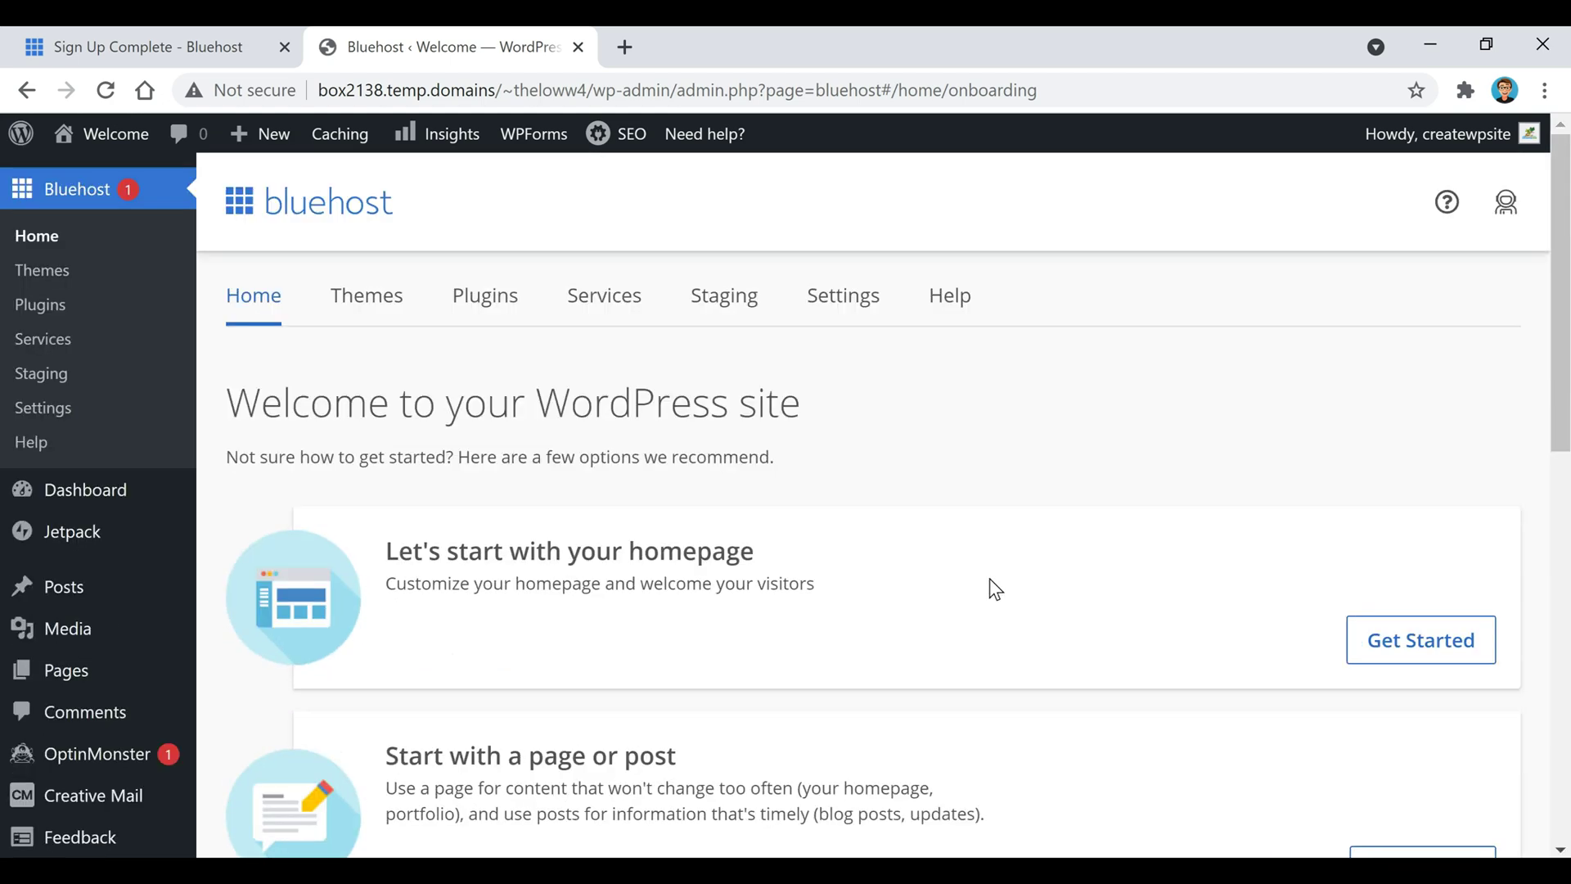
left_click(105, 90)
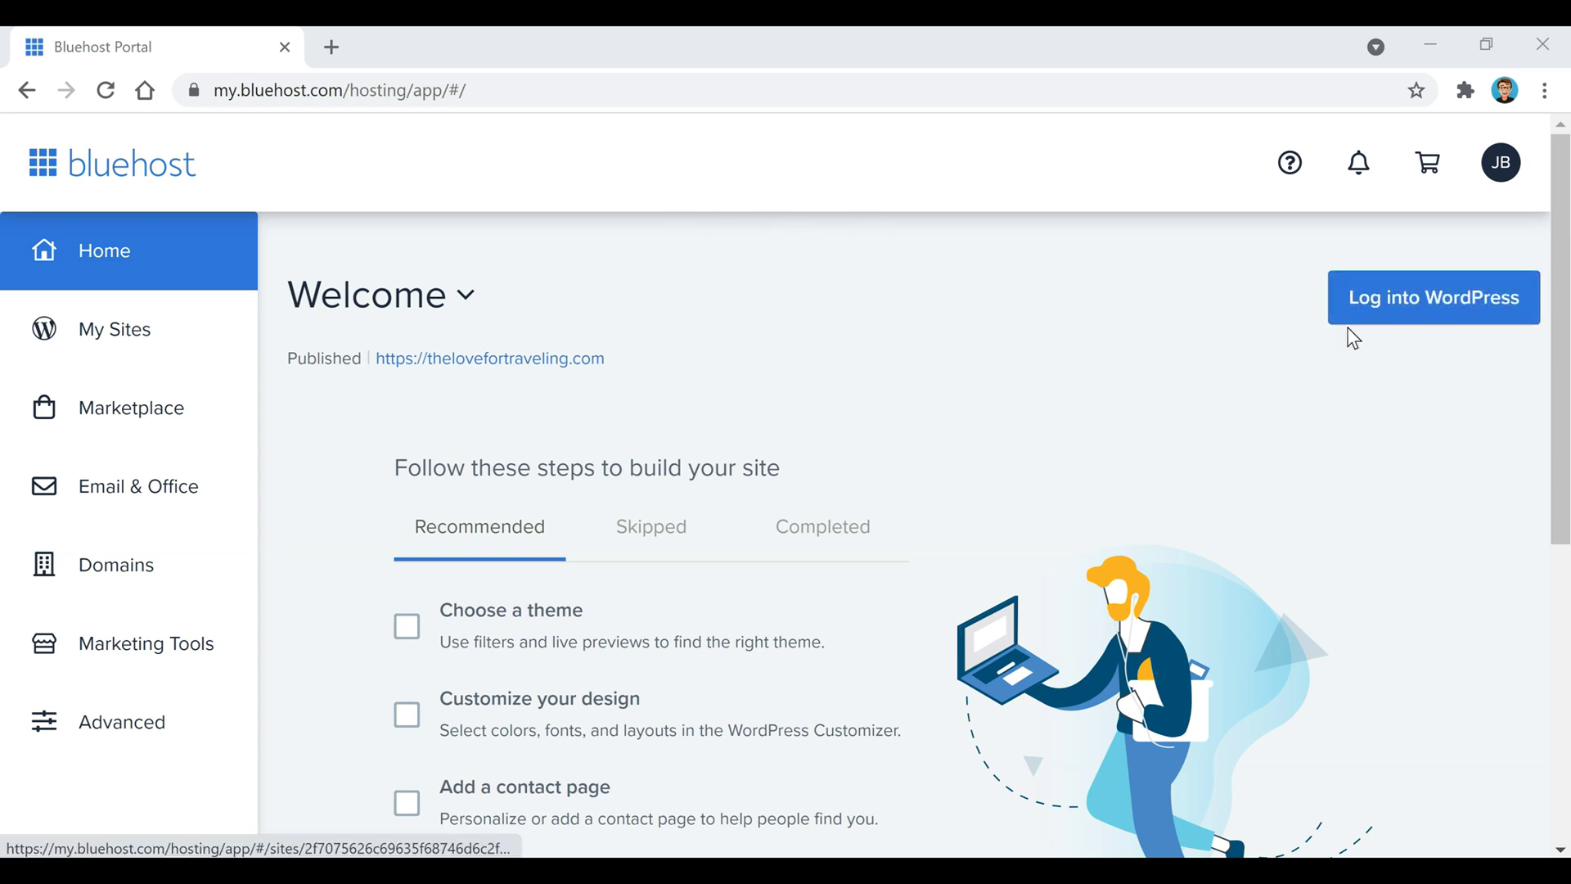
Open the management page for the thelovefortraveling.com site from My Sites
left_click(147, 327)
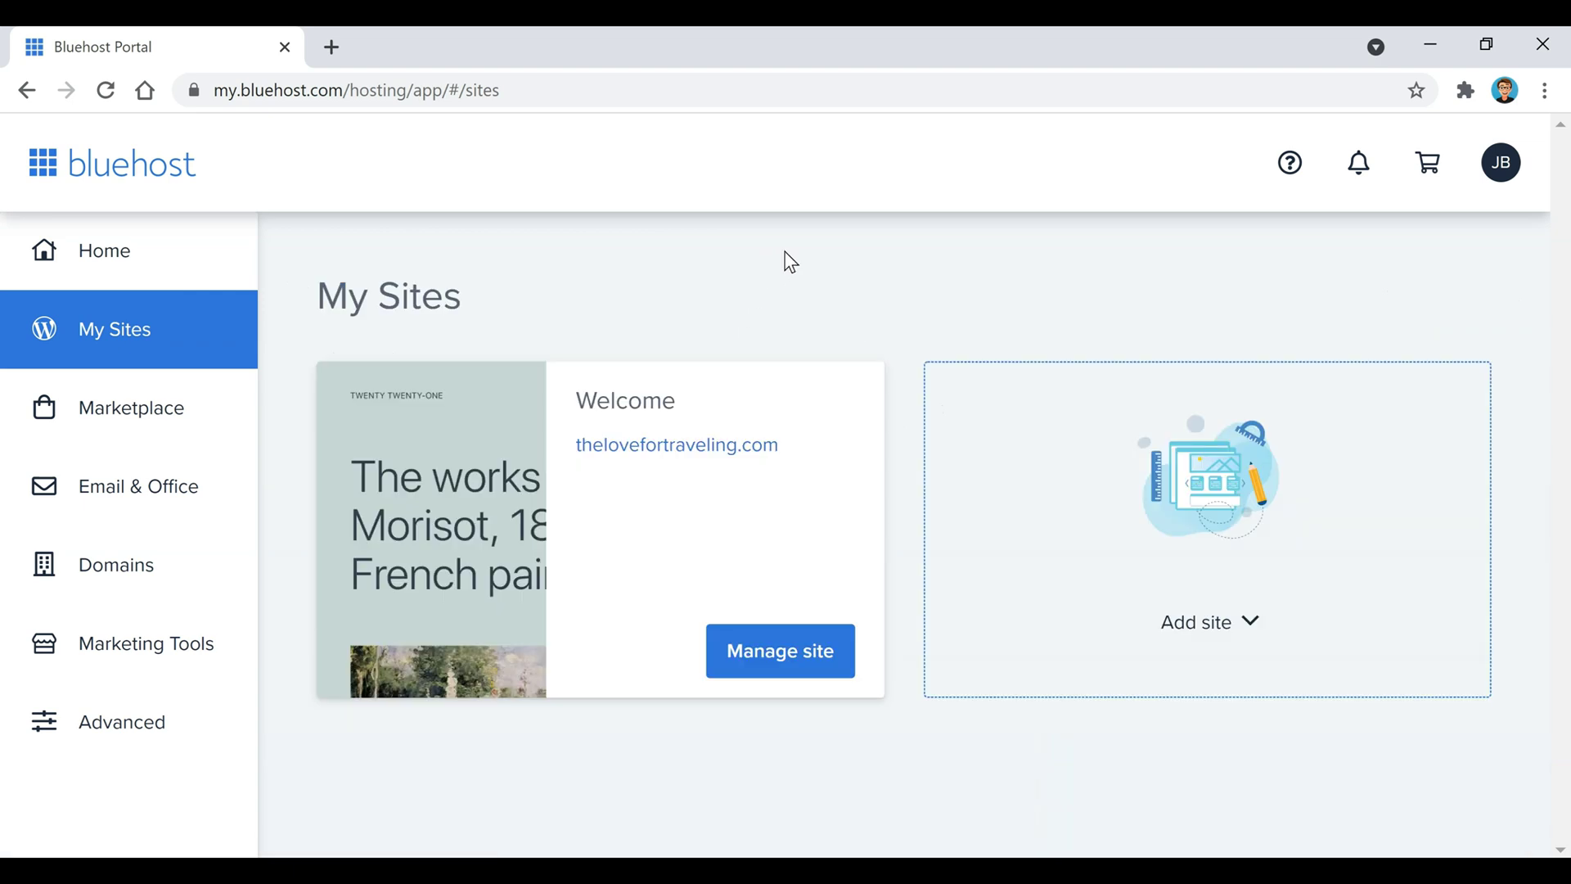
left_click(784, 675)
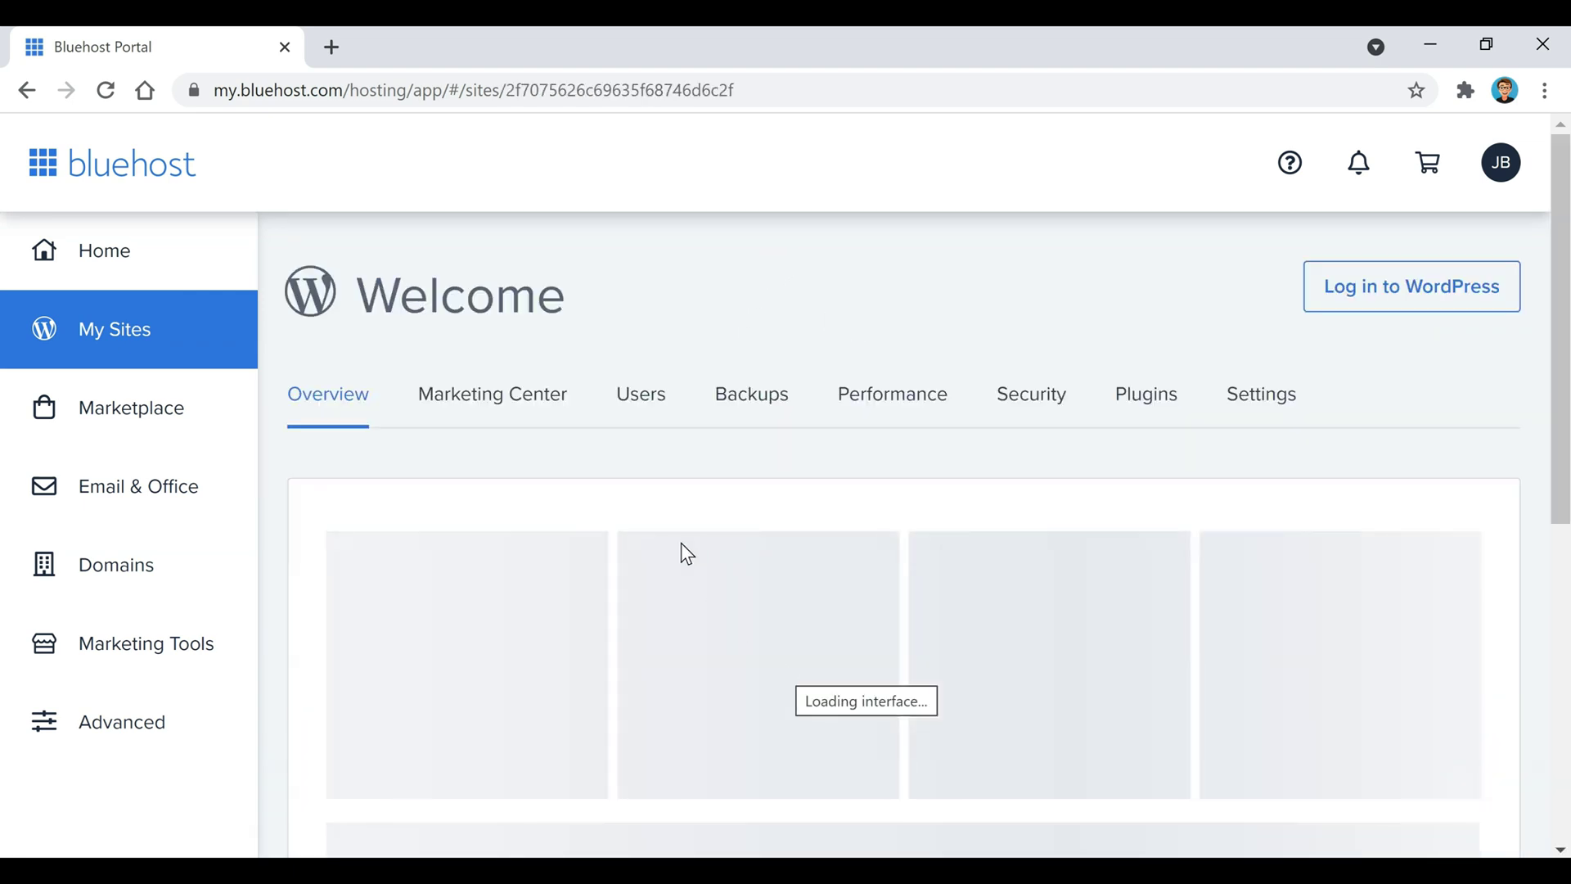